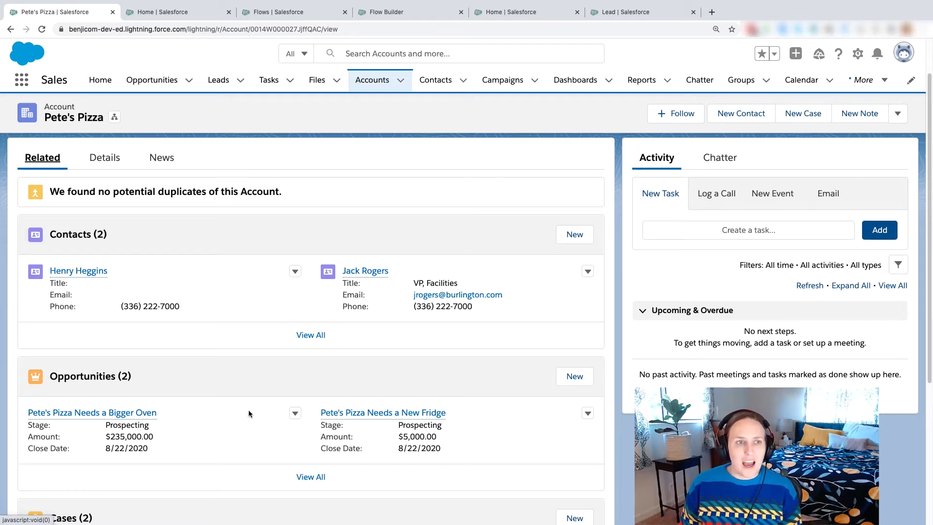
Step: Review the account's Type picklist choices and cancel, leaving it as Prospect
{"action": "left_click", "coordinate": [113, 160]}
{"action": "scroll", "coordinate": [112, 357], "scroll_direction": "down", "scroll_amount": 1}
{"action": "scroll", "coordinate": [129, 396], "scroll_direction": "down", "scroll_amount": 1}
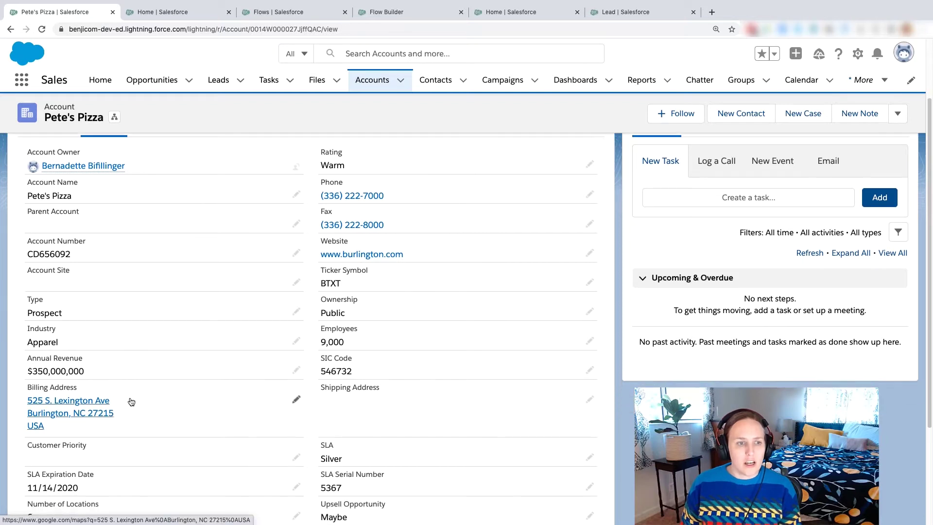
{"action": "scroll", "coordinate": [130, 399], "scroll_direction": "down", "scroll_amount": 2}
{"action": "scroll", "coordinate": [131, 400], "scroll_direction": "down", "scroll_amount": 2}
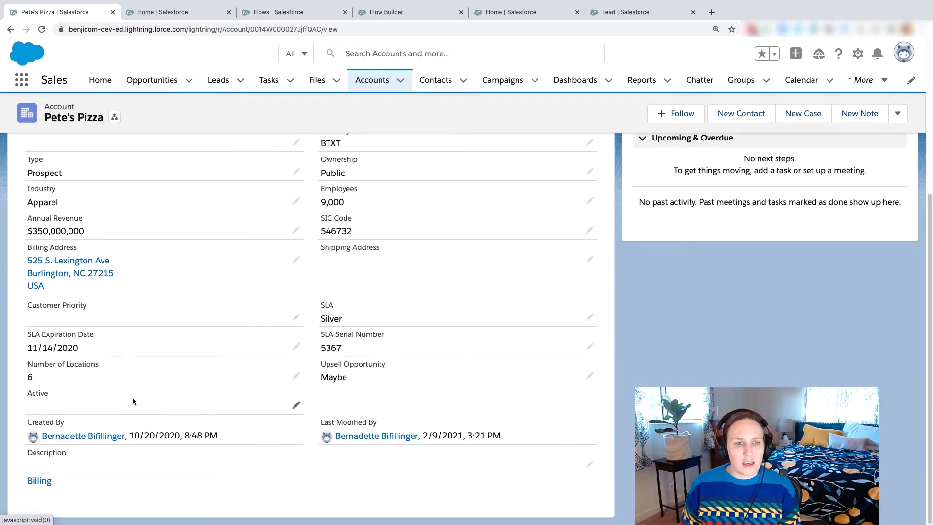
{"action": "left_click", "coordinate": [297, 173]}
{"action": "left_click", "coordinate": [282, 184]}
{"action": "scroll", "coordinate": [267, 234], "scroll_direction": "down", "scroll_amount": 1}
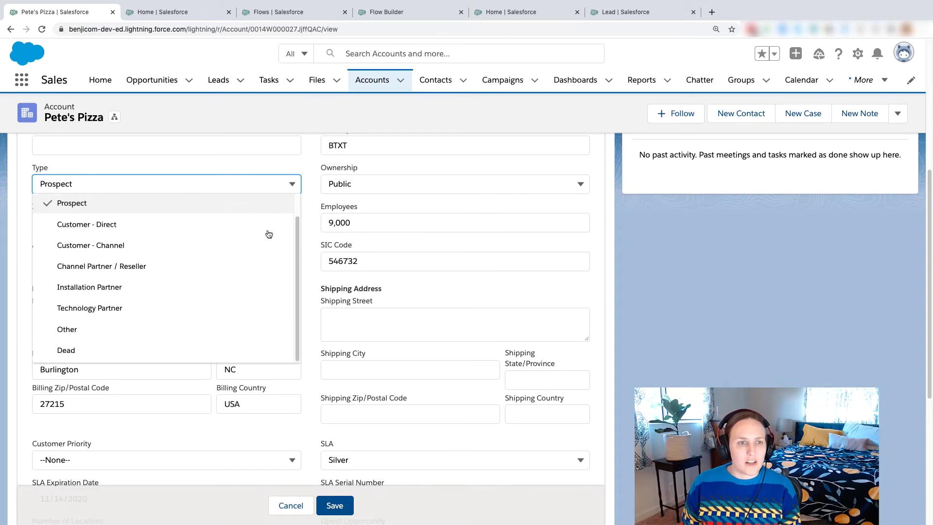
{"action": "left_click", "coordinate": [242, 170]}
{"action": "left_click", "coordinate": [290, 505]}
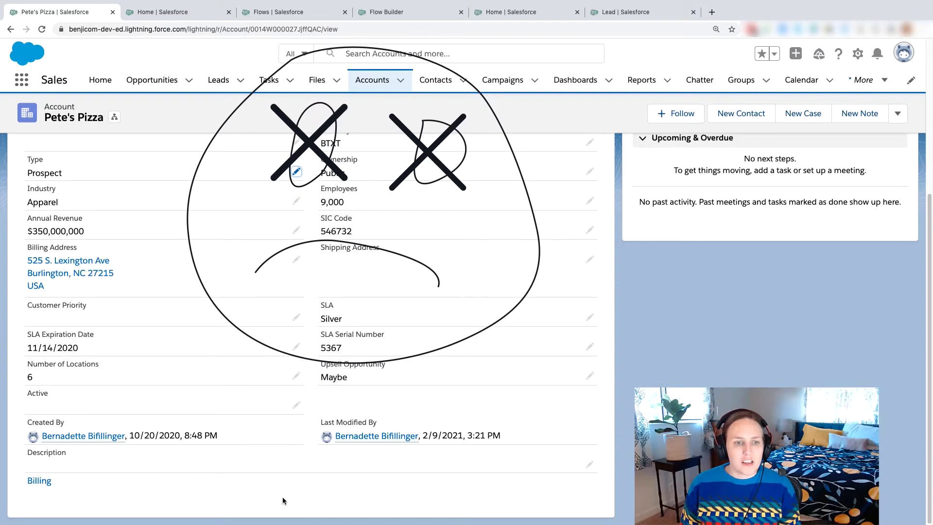
{"action": "scroll", "coordinate": [171, 193], "scroll_direction": "up", "scroll_amount": 5}
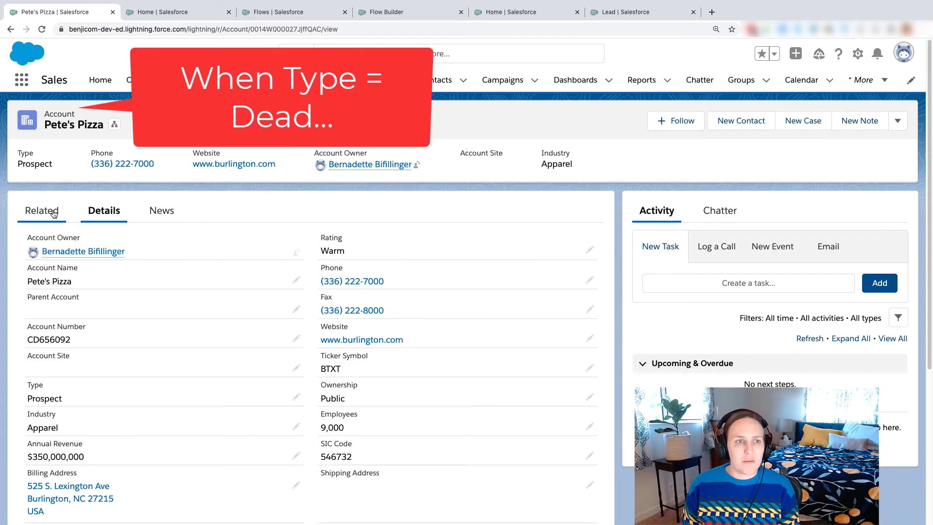
{"action": "scroll", "coordinate": [229, 376], "scroll_direction": "down", "scroll_amount": 1}
{"action": "scroll", "coordinate": [238, 358], "scroll_direction": "down", "scroll_amount": 1}
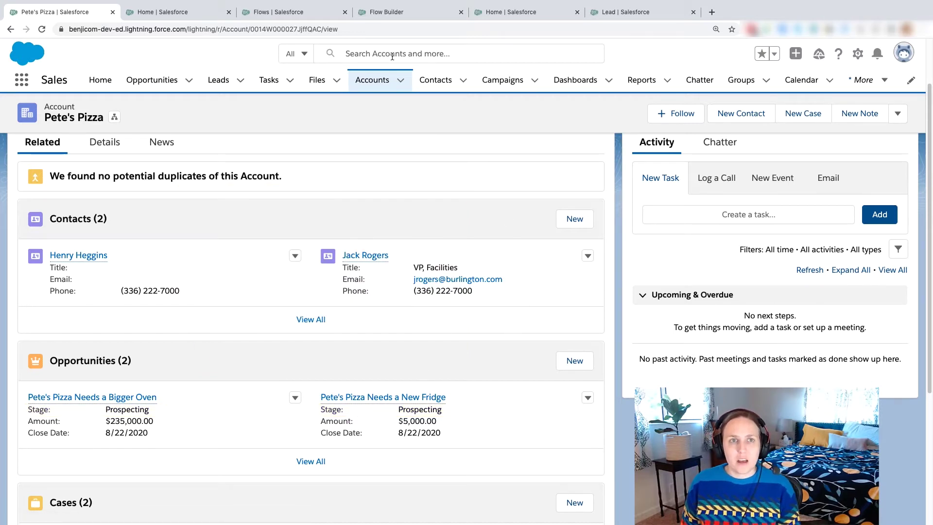
Step: From the Flows list, create a new Record-Triggered Flow built in Auto-Layout
{"action": "left_click", "coordinate": [297, 12]}
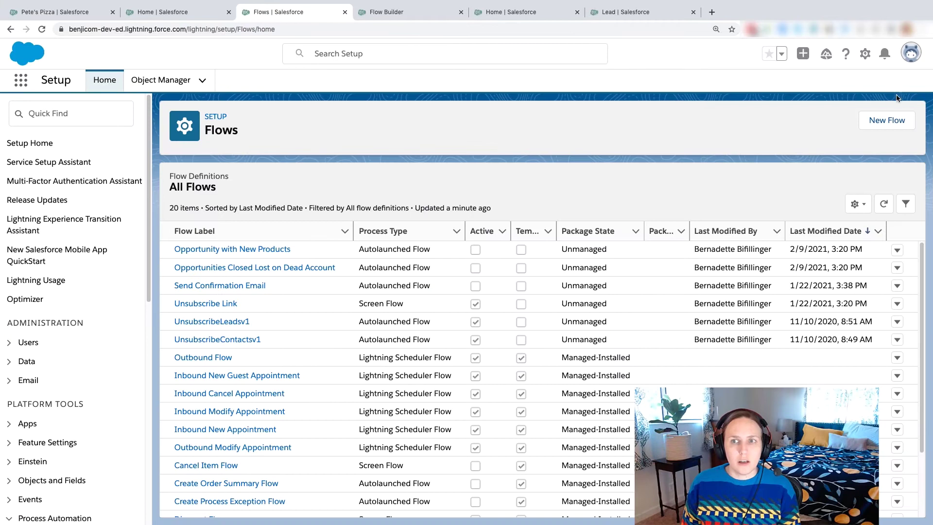
{"action": "left_click", "coordinate": [886, 124]}
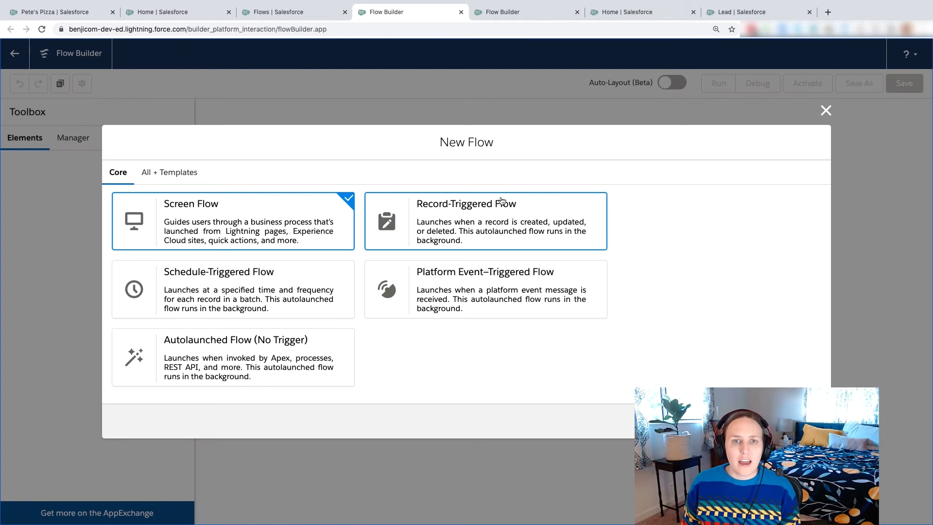
{"action": "left_click", "coordinate": [498, 206]}
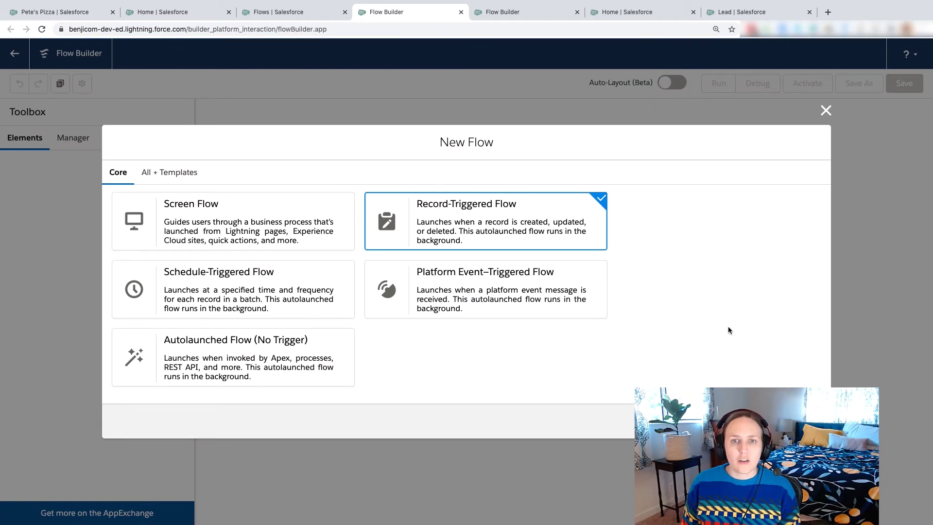
{"action": "left_click", "coordinate": [798, 420]}
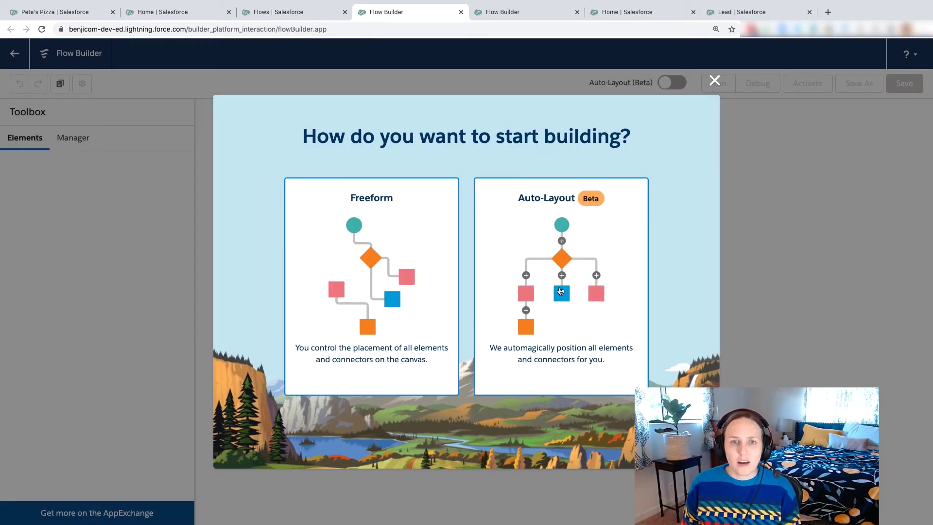
{"action": "left_click", "coordinate": [560, 291]}
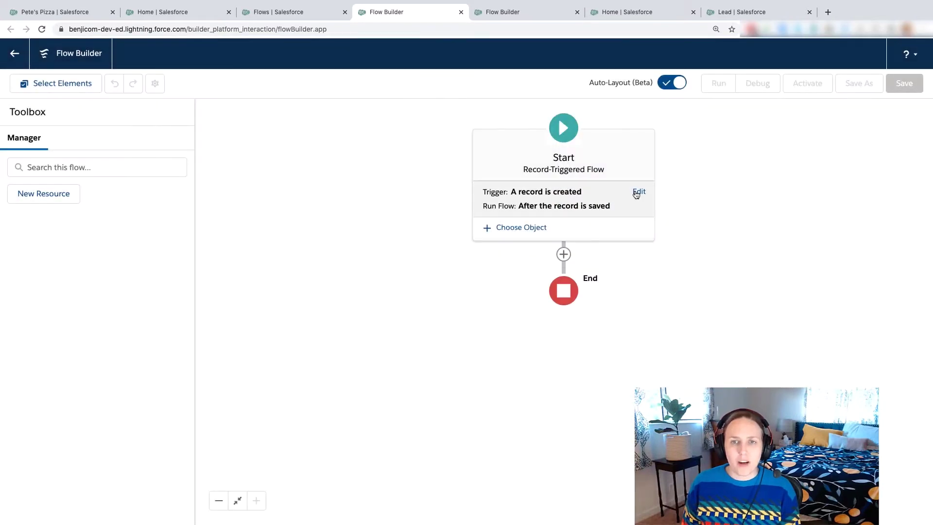
Step: Set the trigger to run after save when a record is updated
{"action": "left_click", "coordinate": [638, 191]}
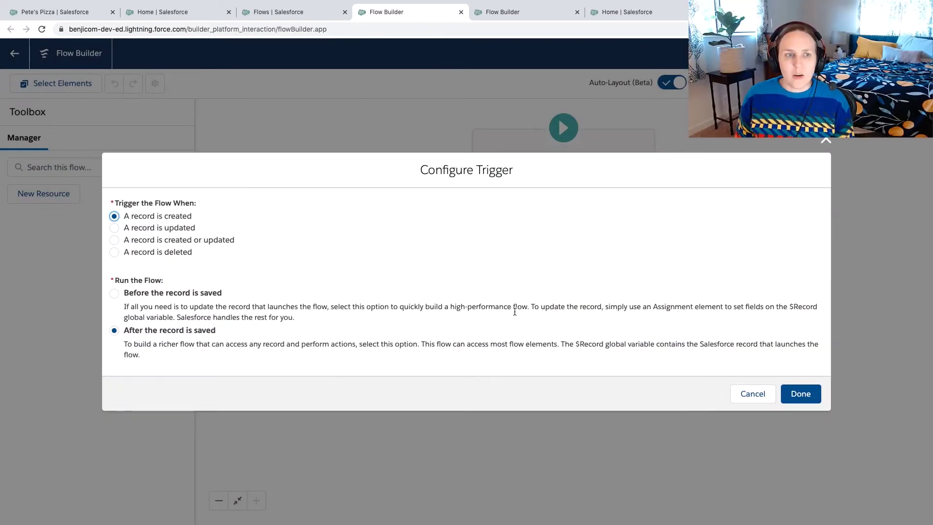
{"action": "left_click", "coordinate": [114, 228]}
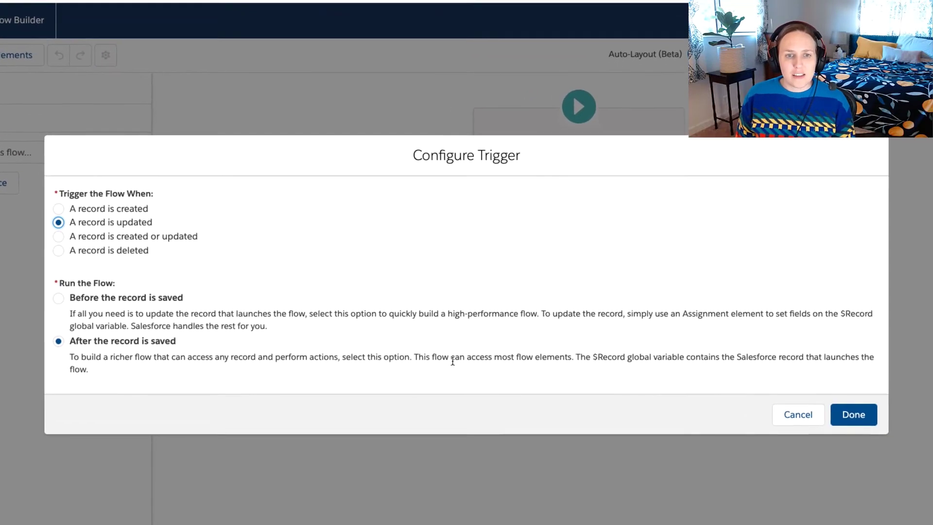
{"action": "mouse_move", "coordinate": [425, 357]}
{"action": "left_mouse_down"}
{"action": "mouse_move", "coordinate": [582, 374]}
{"action": "mouse_move", "coordinate": [581, 364]}
{"action": "left_mouse_up"}
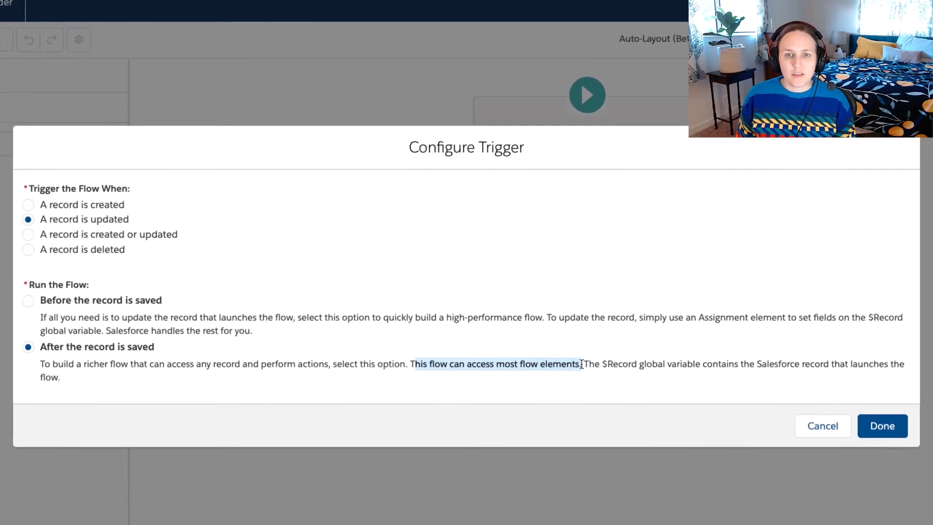
{"action": "left_click", "coordinate": [878, 427]}
Step: Choose Account as the flow's triggering object
{"action": "left_click", "coordinate": [513, 219]}
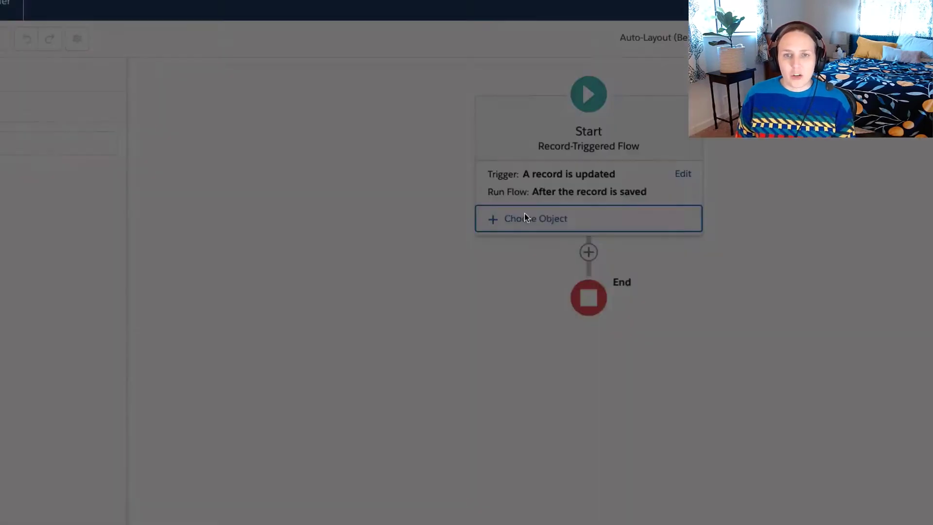
{"action": "left_click", "coordinate": [241, 312]}
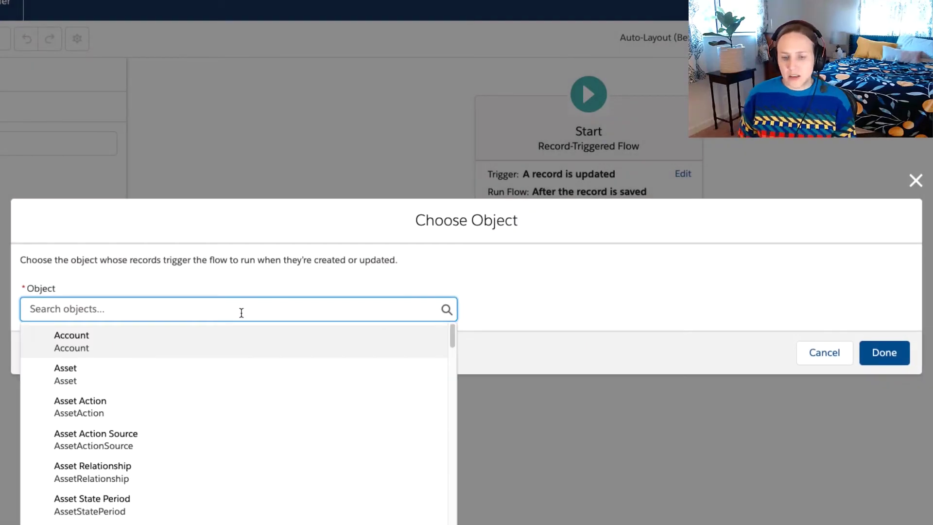
{"action": "type", "text": "Account"}
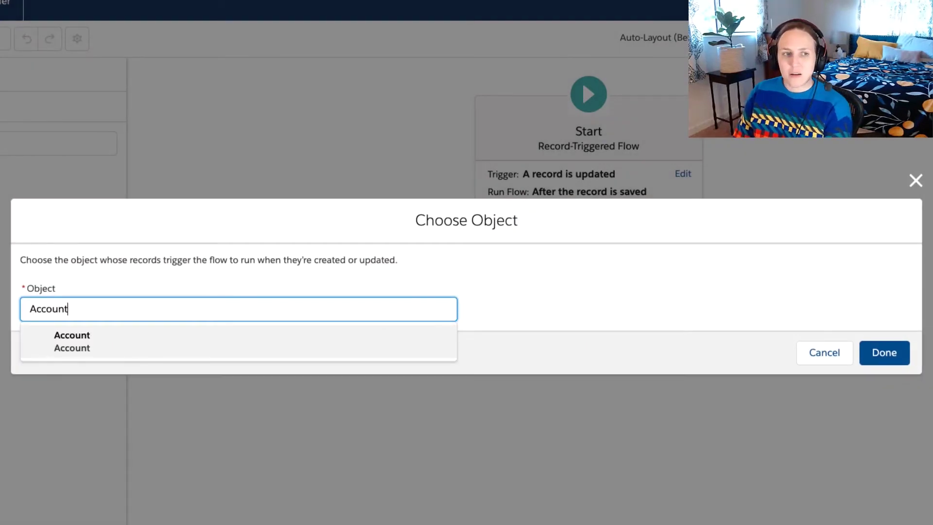
{"action": "left_click", "coordinate": [197, 339]}
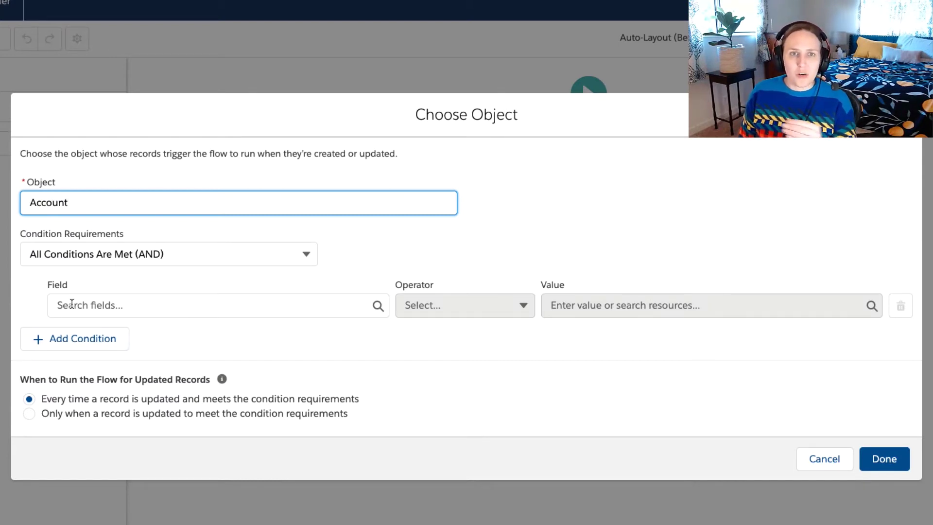
Step: Add condition Type Equals Dead, running only when a record is updated to meet it
{"action": "left_click", "coordinate": [71, 305]}
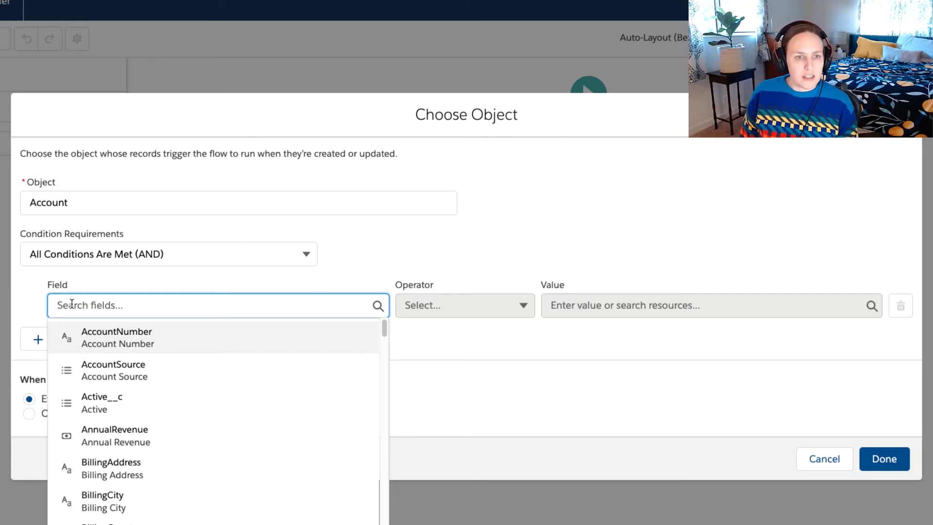
{"action": "type", "text": "type"}
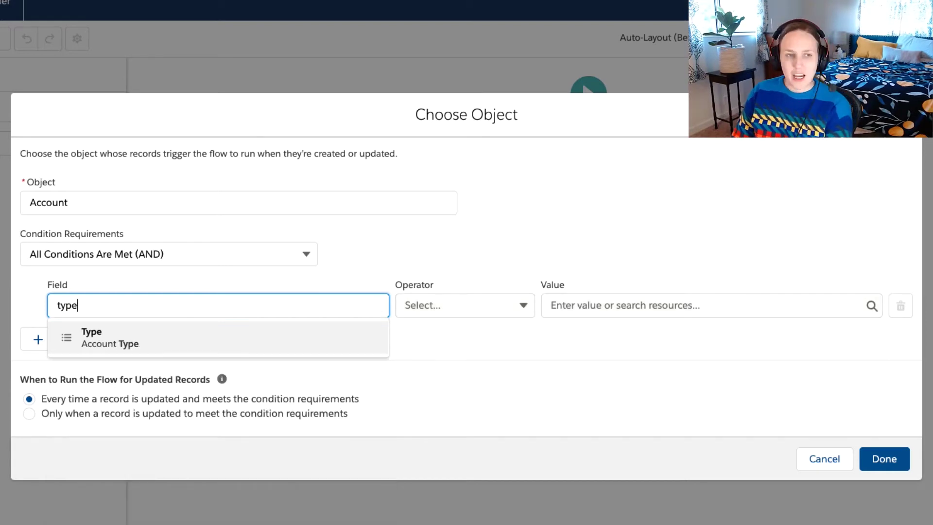
{"action": "left_click", "coordinate": [94, 334]}
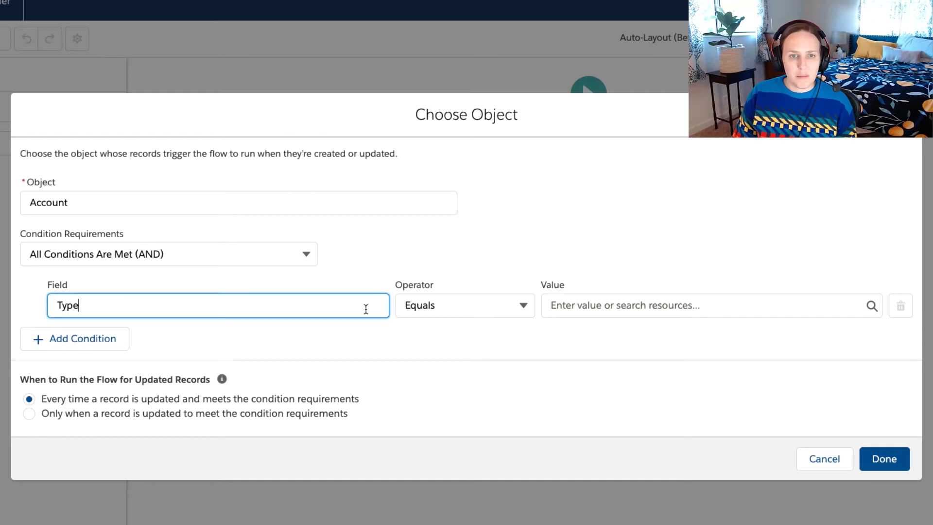
{"action": "left_click", "coordinate": [639, 306]}
{"action": "scroll", "coordinate": [642, 347], "scroll_direction": "down", "scroll_amount": 1}
{"action": "scroll", "coordinate": [629, 393], "scroll_direction": "down", "scroll_amount": 2}
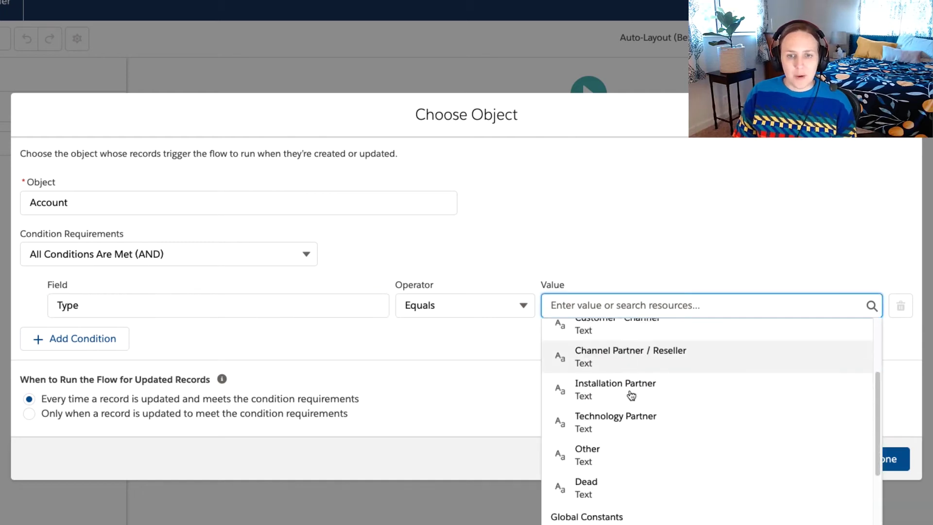
{"action": "scroll", "coordinate": [629, 393], "scroll_direction": "down", "scroll_amount": 2}
{"action": "left_click", "coordinate": [582, 424]}
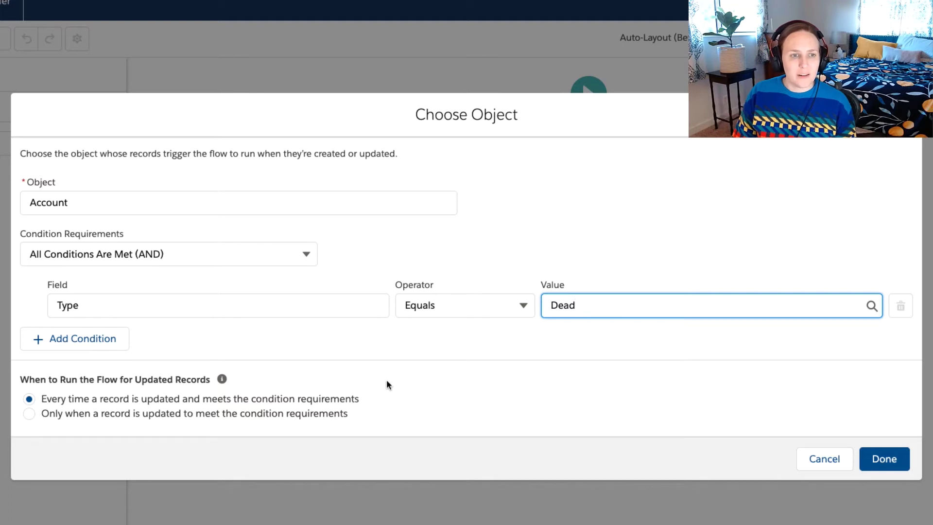
{"action": "left_click", "coordinate": [23, 416]}
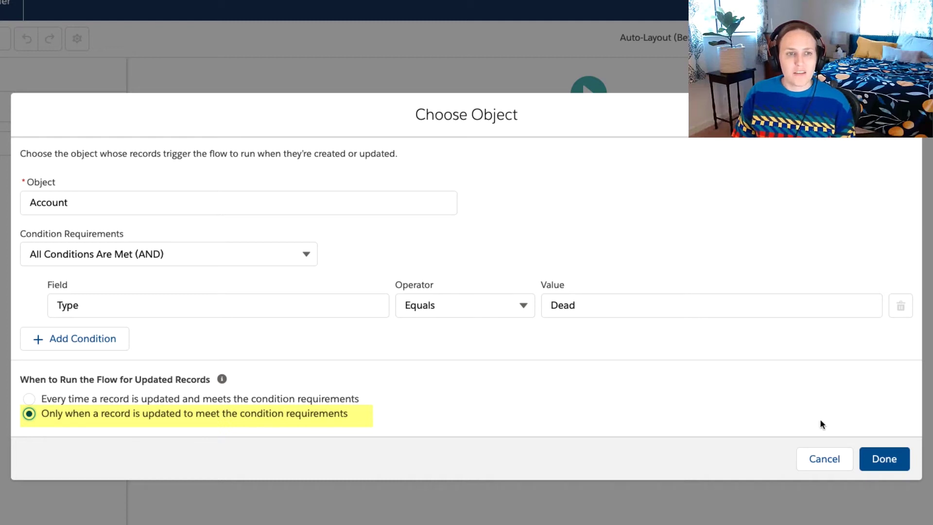
{"action": "left_click", "coordinate": [884, 459]}
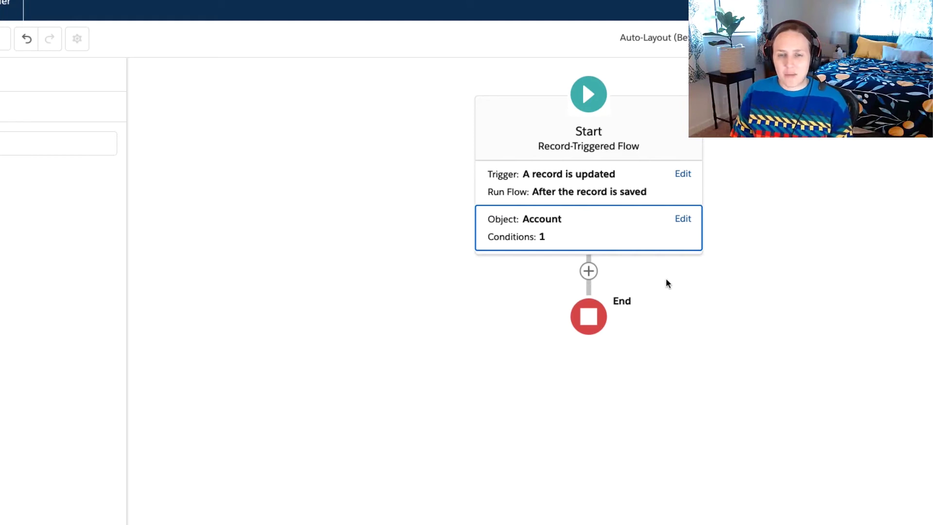
Step: Add a Get Records element, Get Opportunities, fetching from the Opportunity object
{"action": "left_click", "coordinate": [589, 271]}
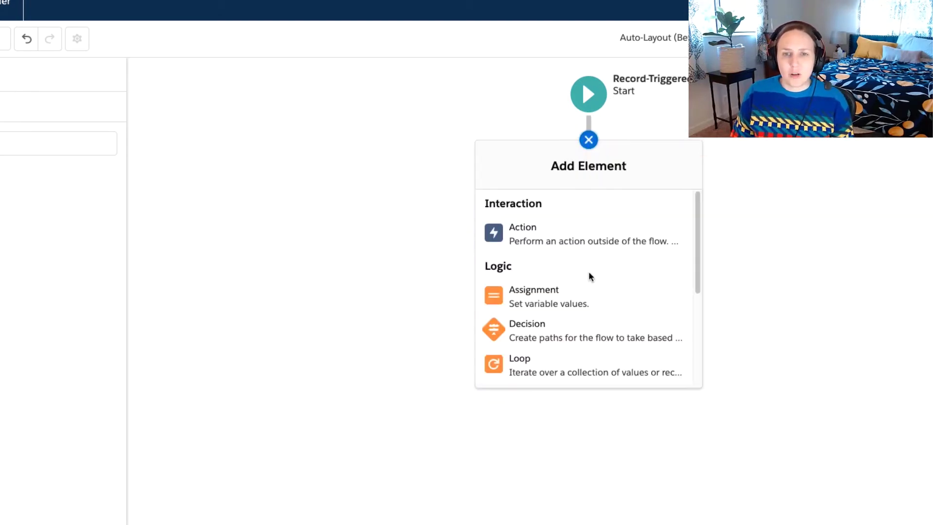
{"action": "scroll", "coordinate": [624, 307], "scroll_direction": "down", "scroll_amount": 1}
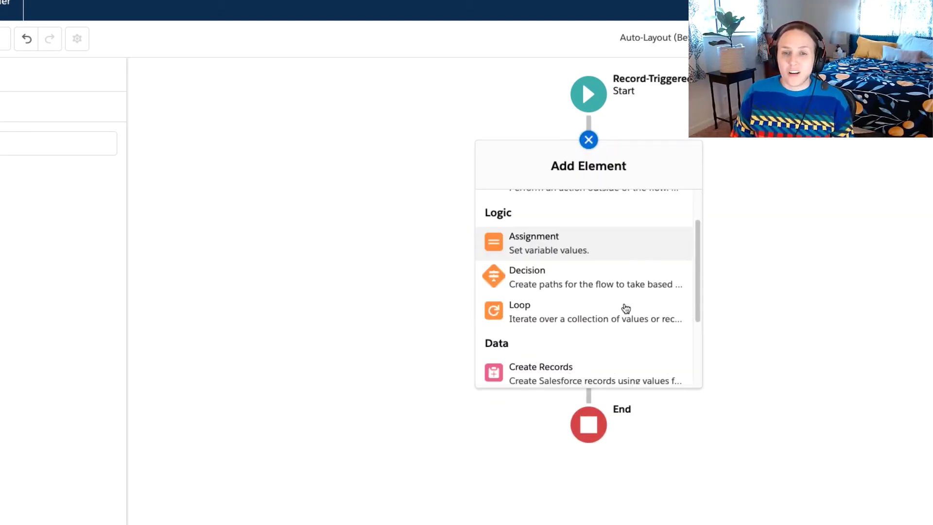
{"action": "scroll", "coordinate": [624, 309], "scroll_direction": "down", "scroll_amount": 1}
{"action": "scroll", "coordinate": [625, 308], "scroll_direction": "down", "scroll_amount": 1}
{"action": "scroll", "coordinate": [625, 308], "scroll_direction": "down", "scroll_amount": 1}
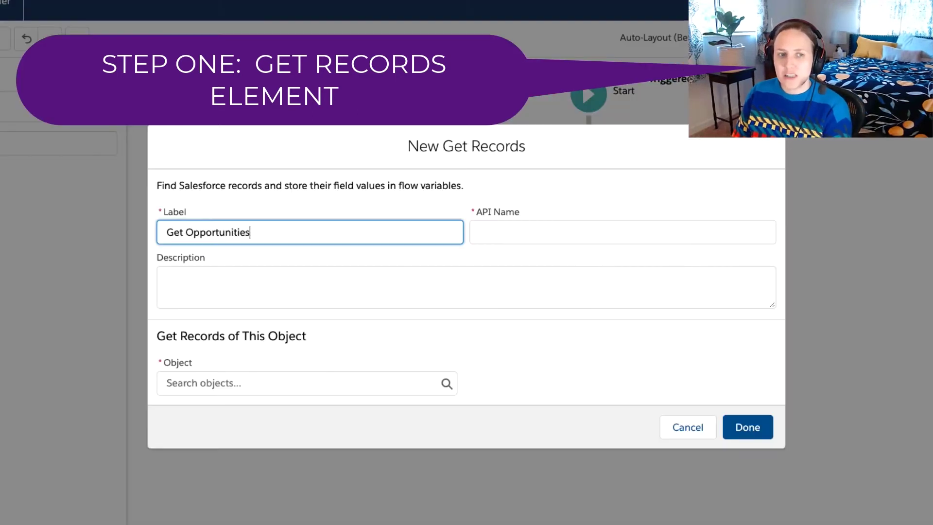
{"action": "key", "text": "Tab"}
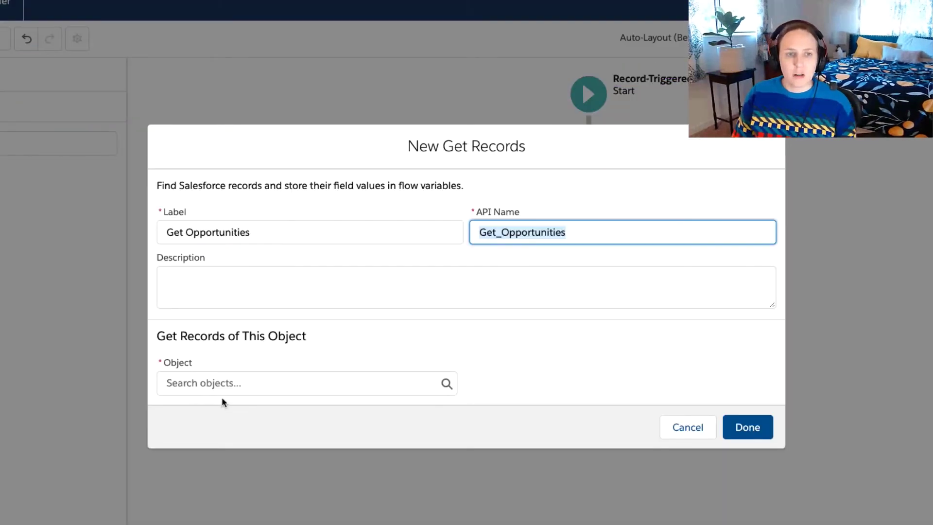
{"action": "left_click", "coordinate": [218, 384]}
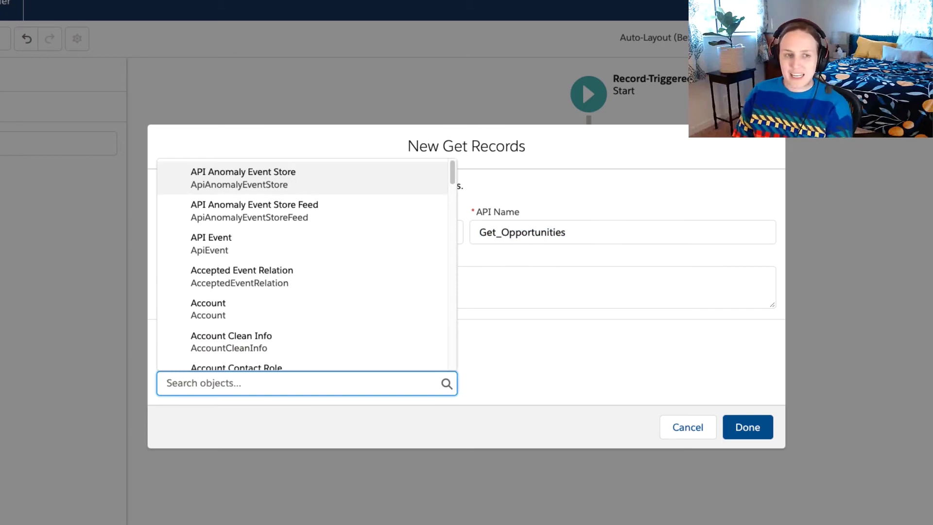
{"action": "type", "text": "Opp"}
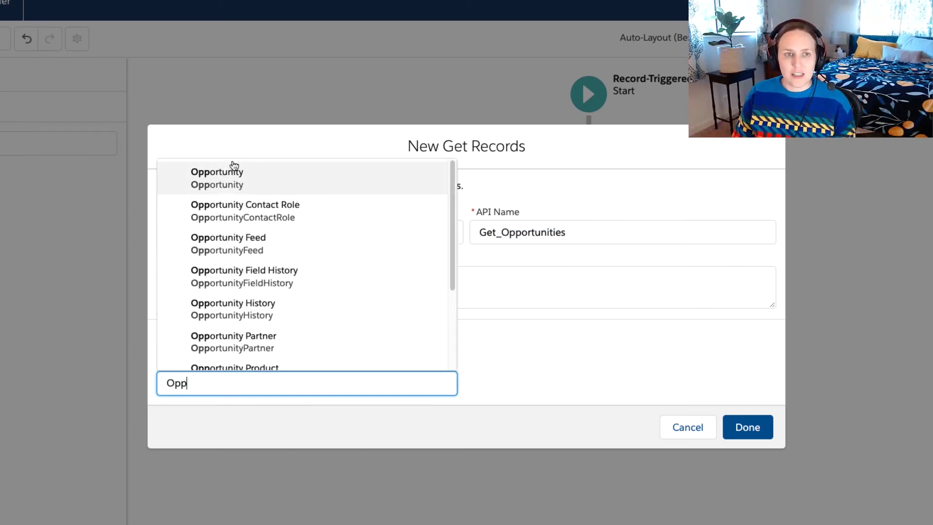
{"action": "left_click", "coordinate": [224, 175]}
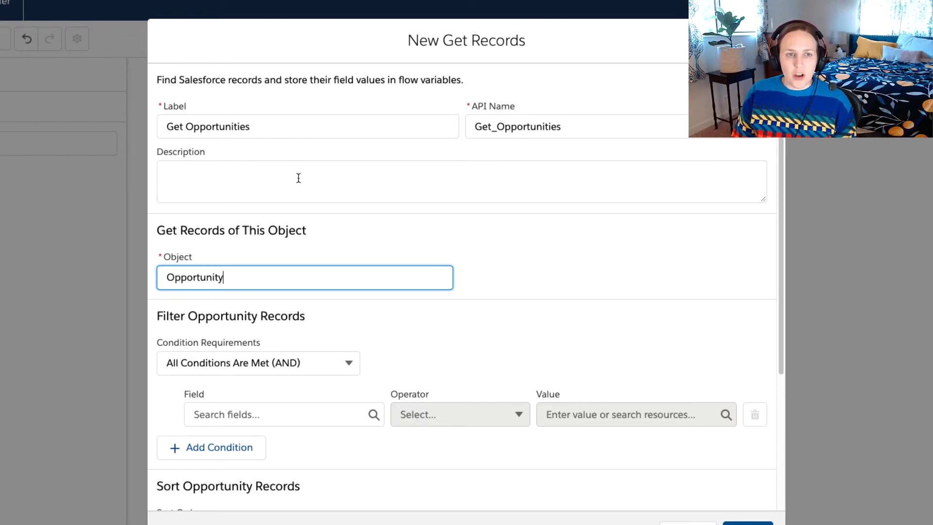
{"action": "scroll", "coordinate": [357, 394], "scroll_direction": "down", "scroll_amount": 2}
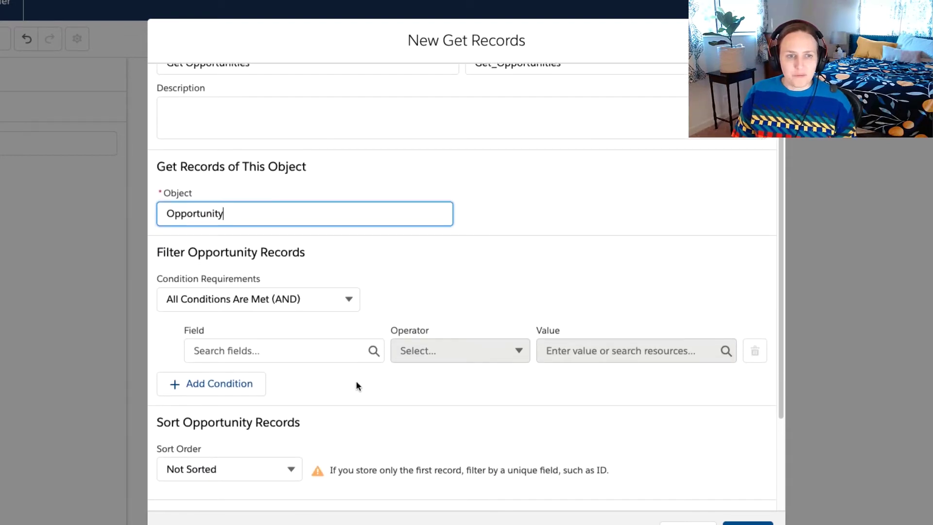
{"action": "scroll", "coordinate": [356, 386], "scroll_direction": "down", "scroll_amount": 1}
Step: Filter opportunities where AccountId equals the triggering account record's Id
{"action": "left_click", "coordinate": [288, 341]}
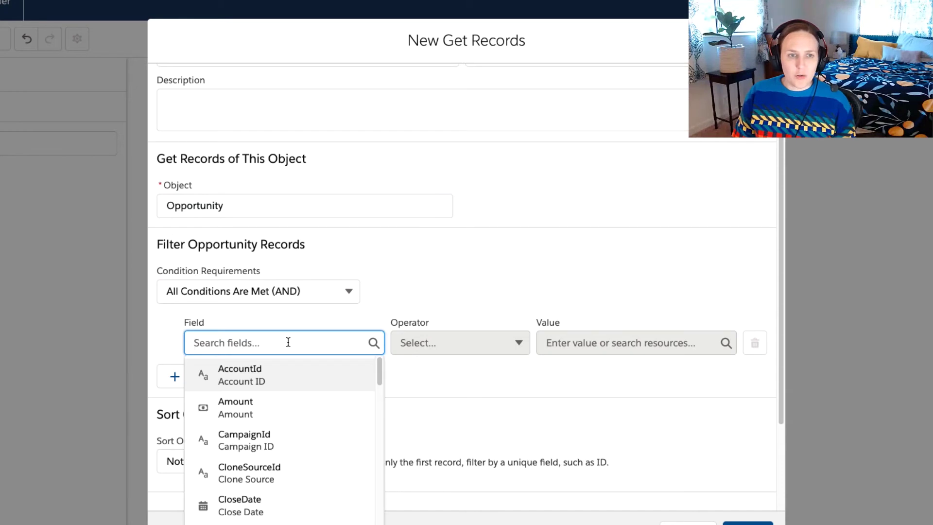
{"action": "left_click", "coordinate": [280, 377]}
{"action": "left_click", "coordinate": [572, 348]}
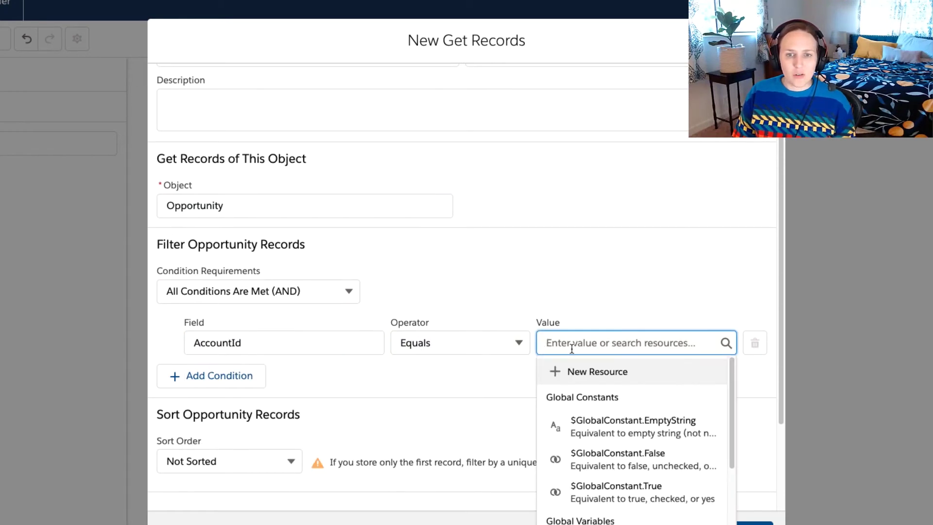
{"action": "scroll", "coordinate": [604, 379], "scroll_direction": "down", "scroll_amount": 2}
{"action": "scroll", "coordinate": [605, 383], "scroll_direction": "down", "scroll_amount": 1}
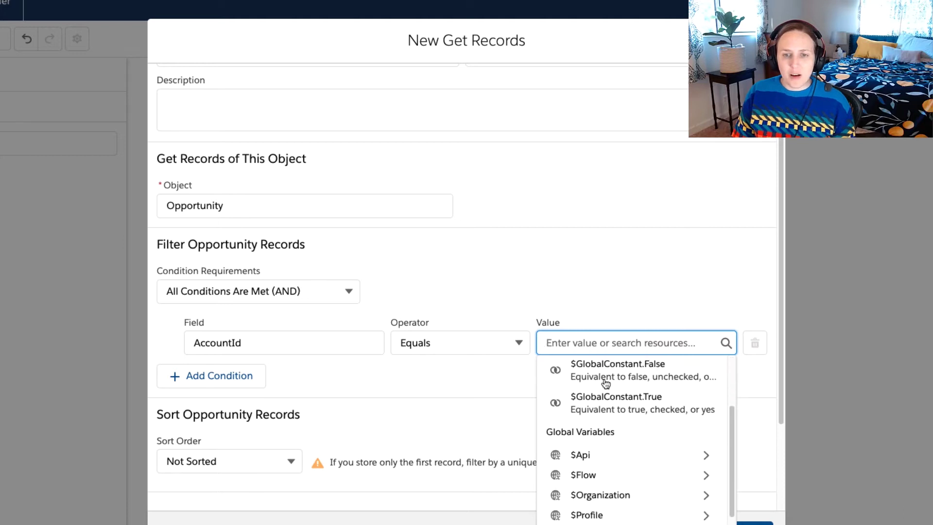
{"action": "scroll", "coordinate": [604, 383], "scroll_direction": "down", "scroll_amount": 1}
{"action": "scroll", "coordinate": [604, 382], "scroll_direction": "down", "scroll_amount": 1}
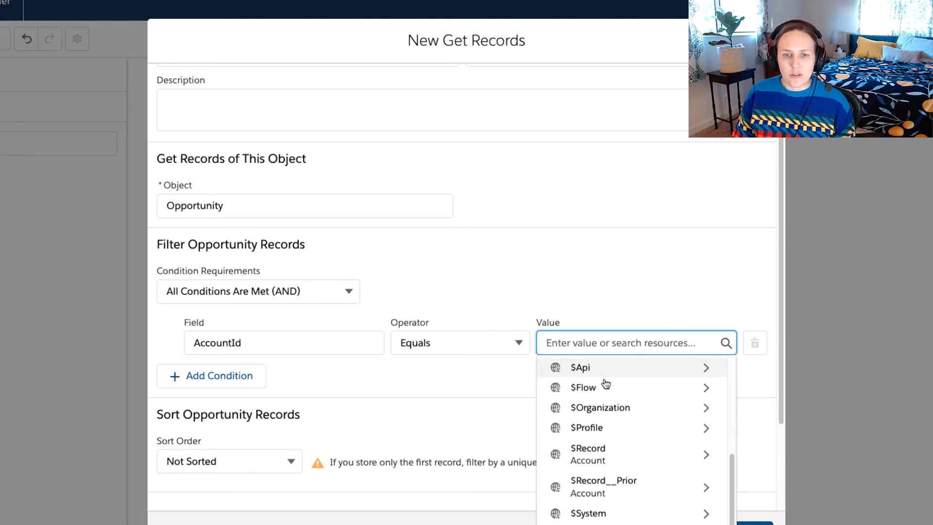
{"action": "left_click", "coordinate": [592, 455]}
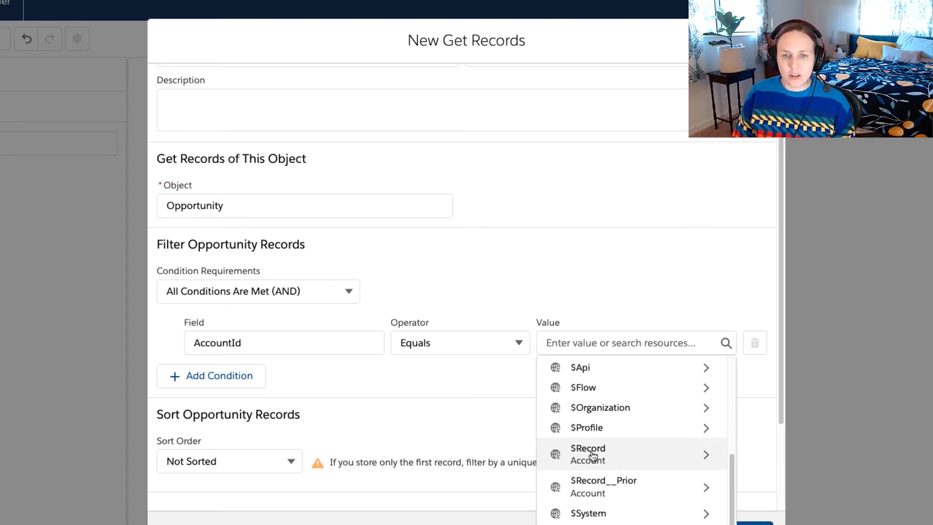
{"action": "left_click", "coordinate": [592, 456]}
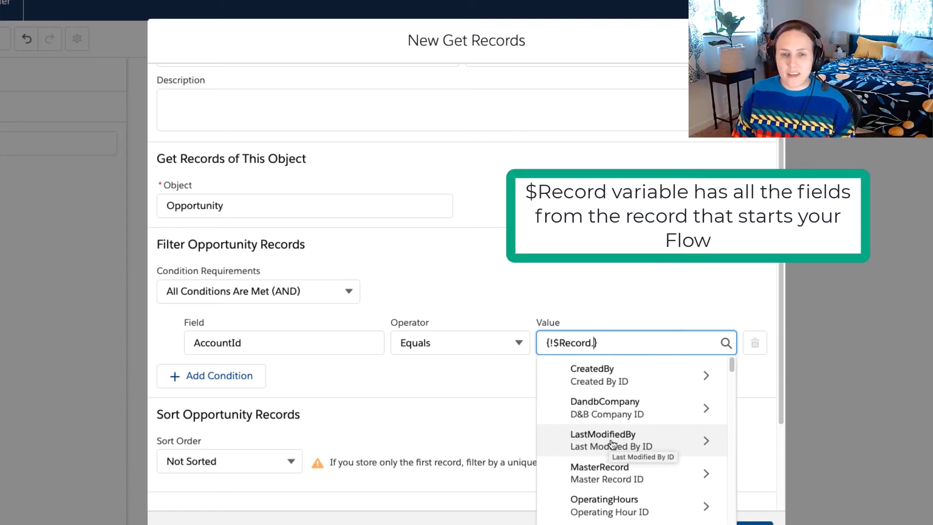
{"action": "scroll", "coordinate": [613, 443], "scroll_direction": "down", "scroll_amount": 1}
{"action": "scroll", "coordinate": [613, 443], "scroll_direction": "down", "scroll_amount": 1}
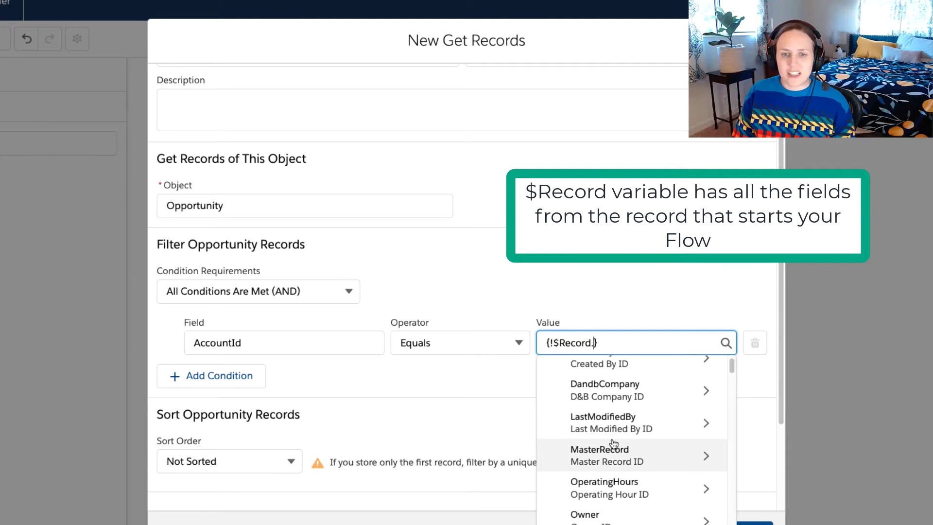
{"action": "scroll", "coordinate": [613, 443], "scroll_direction": "down", "scroll_amount": 2}
{"action": "scroll", "coordinate": [613, 443], "scroll_direction": "down", "scroll_amount": 2}
{"action": "scroll", "coordinate": [613, 442], "scroll_direction": "down", "scroll_amount": 2}
{"action": "scroll", "coordinate": [613, 443], "scroll_direction": "down", "scroll_amount": 2}
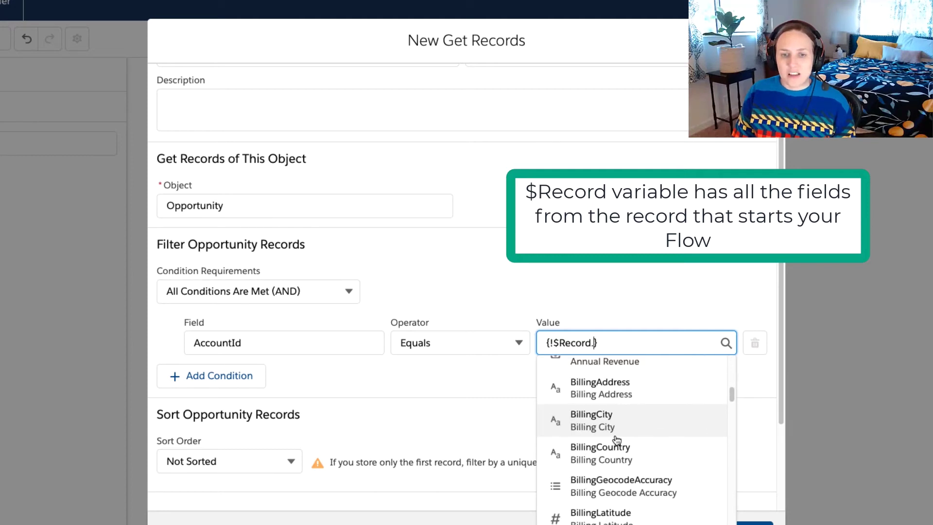
{"action": "scroll", "coordinate": [615, 441], "scroll_direction": "down", "scroll_amount": 1}
{"action": "scroll", "coordinate": [617, 440], "scroll_direction": "down", "scroll_amount": 4}
{"action": "type", "text": "id"}
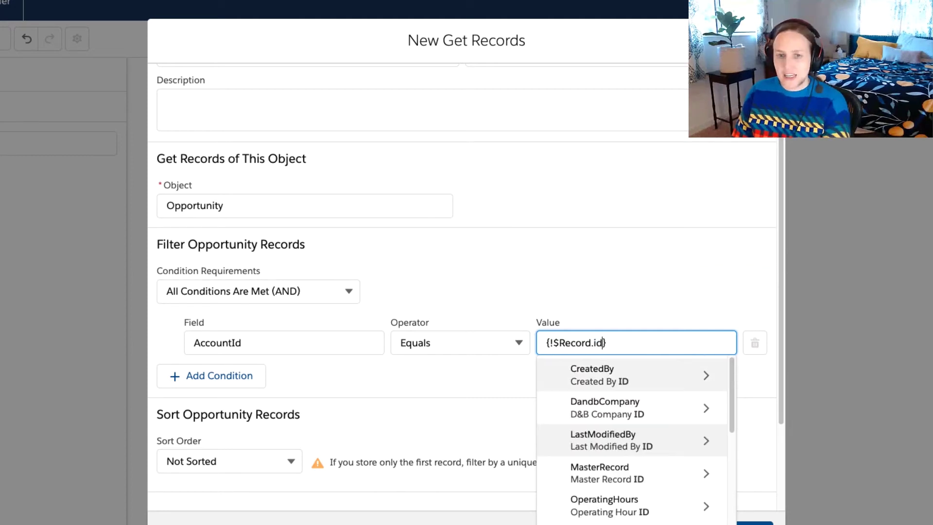
{"action": "scroll", "coordinate": [608, 486], "scroll_direction": "down", "scroll_amount": 2}
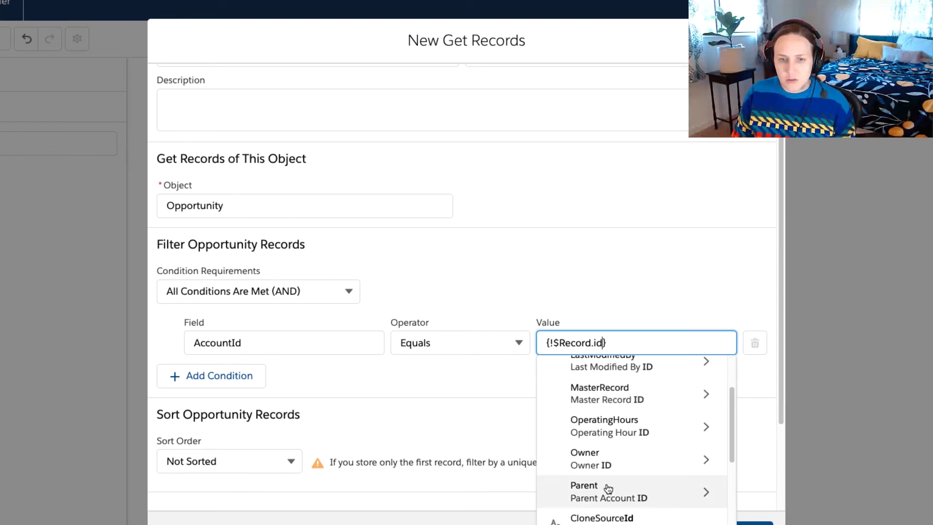
{"action": "scroll", "coordinate": [608, 486], "scroll_direction": "down", "scroll_amount": 1}
{"action": "scroll", "coordinate": [607, 488], "scroll_direction": "down", "scroll_amount": 2}
{"action": "scroll", "coordinate": [606, 487], "scroll_direction": "down", "scroll_amount": 2}
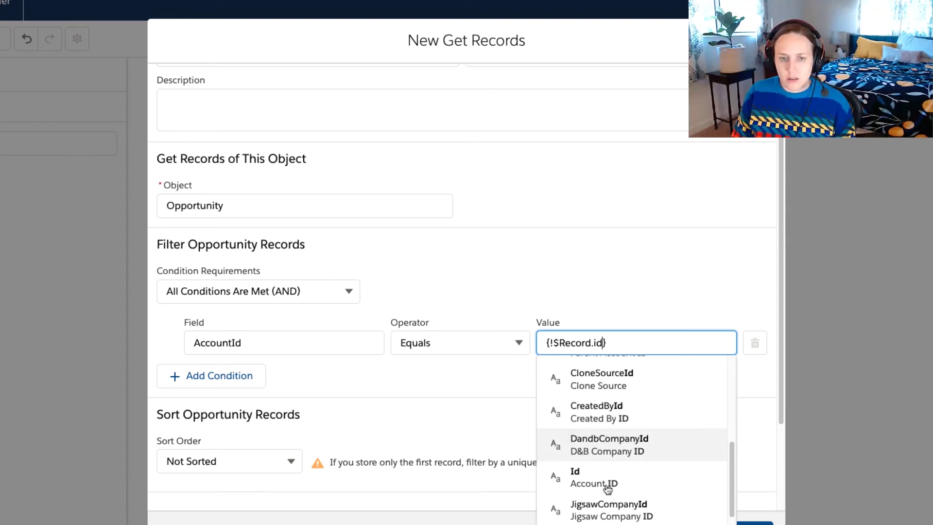
{"action": "scroll", "coordinate": [609, 485], "scroll_direction": "down", "scroll_amount": 2}
{"action": "left_click", "coordinate": [600, 438]}
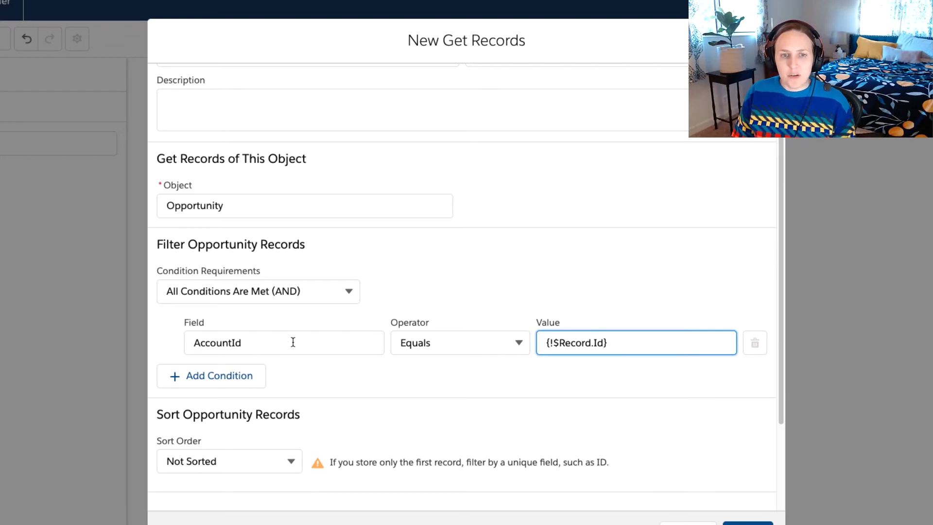
Step: Add filter IsClosed Equals {!$GlobalConstant.False} and store all matching records
{"action": "left_click", "coordinate": [206, 378]}
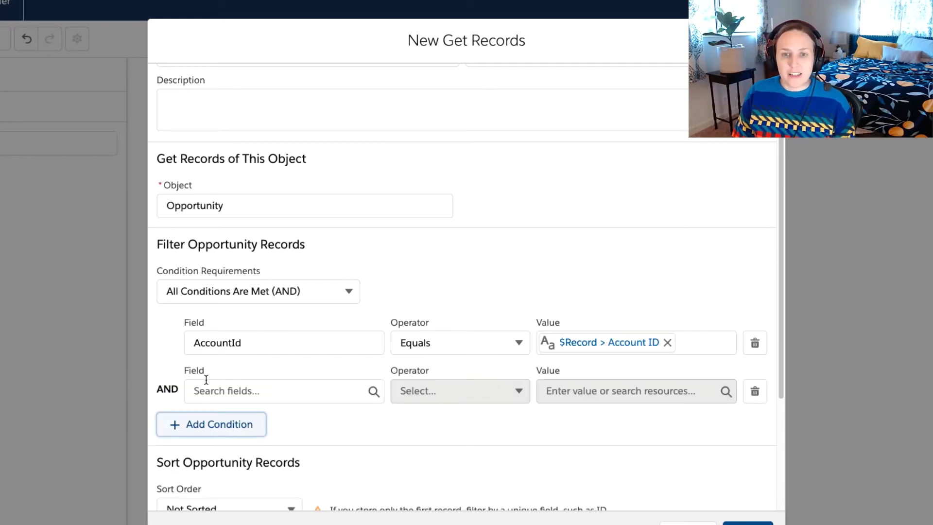
{"action": "left_click", "coordinate": [225, 390]}
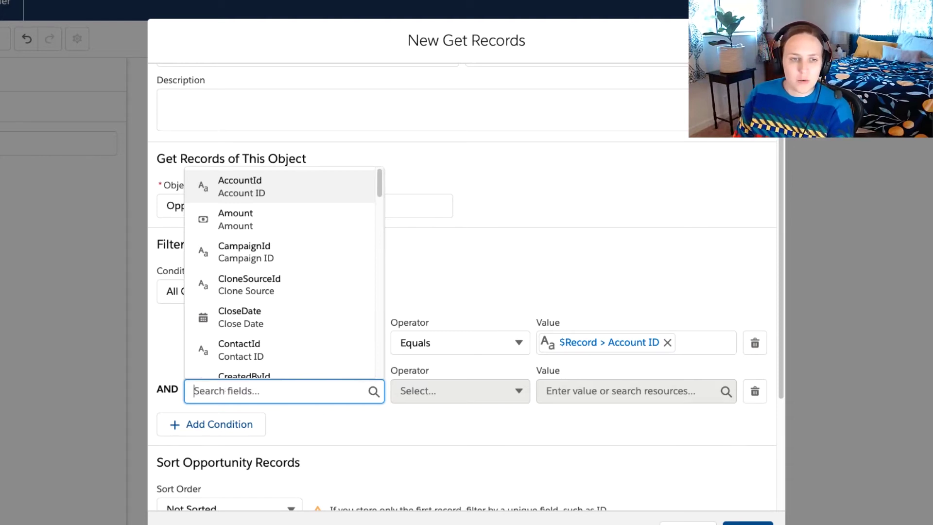
{"action": "type", "text": "stage"}
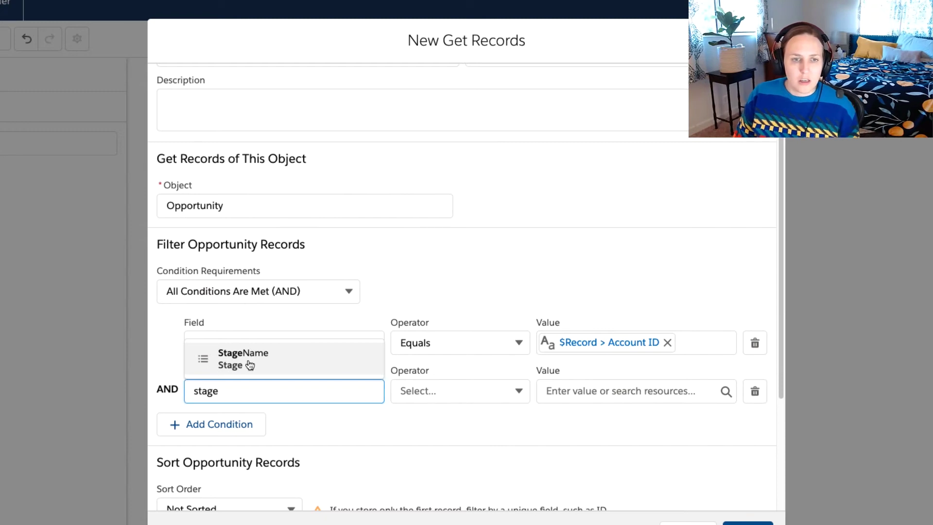
{"action": "left_click", "coordinate": [248, 364]}
{"action": "left_click_drag", "start_coordinate": [302, 391], "coordinate": [150, 390]}
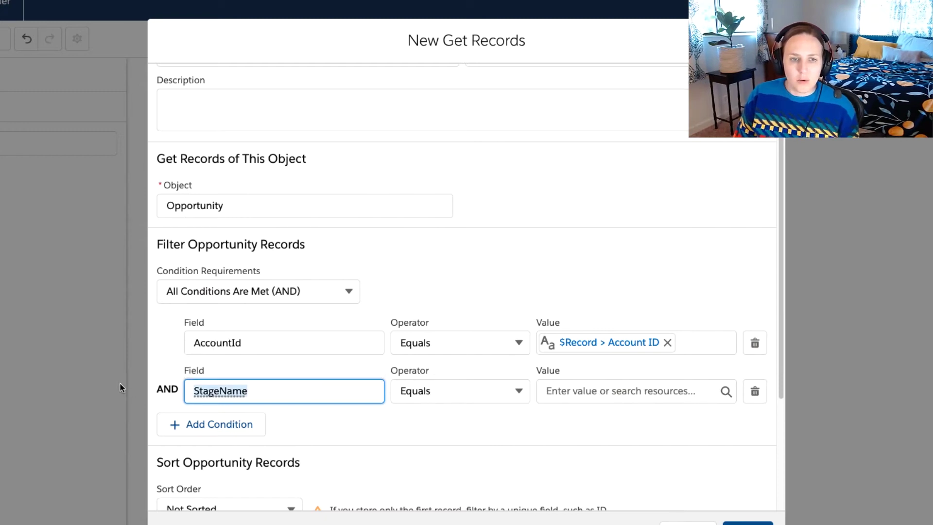
{"action": "key", "text": "BackSpace"}
{"action": "type", "text": "is"}
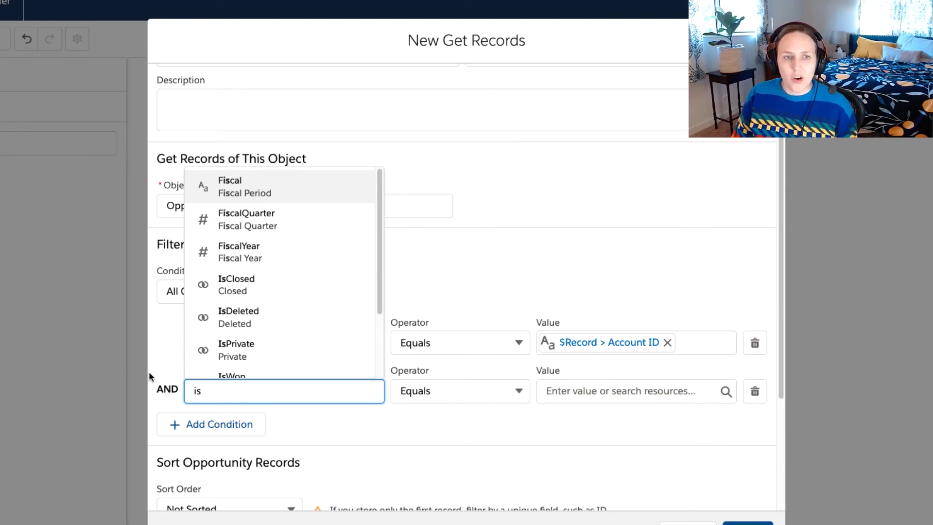
{"action": "left_click", "coordinate": [230, 284]}
{"action": "left_click", "coordinate": [566, 389]}
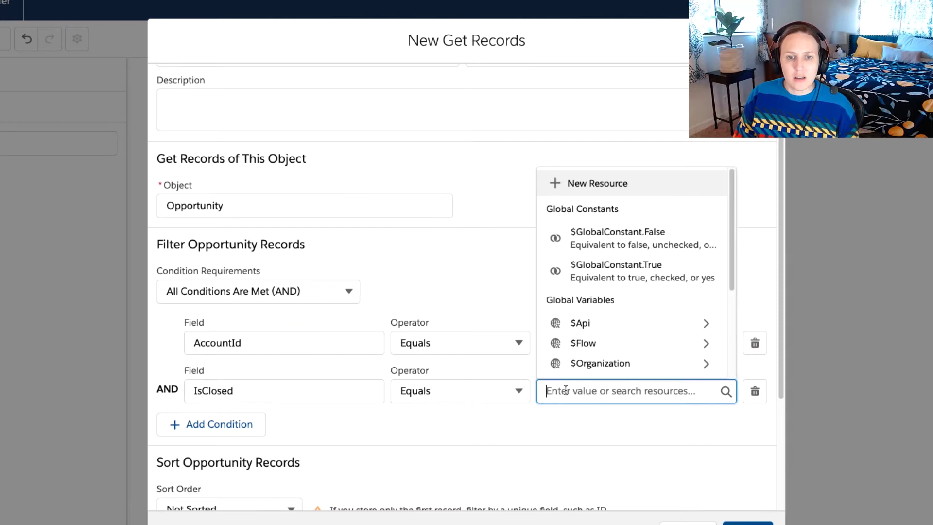
{"action": "left_click", "coordinate": [624, 236]}
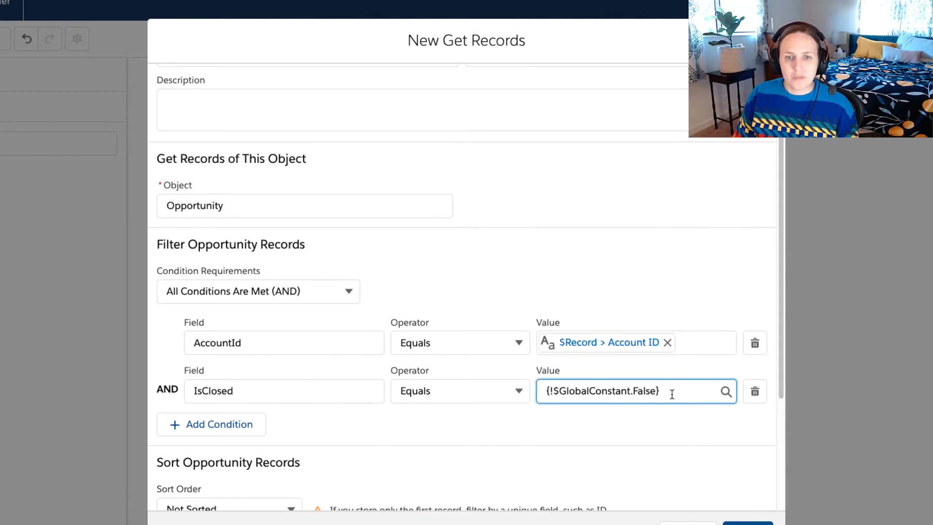
{"action": "left_click", "coordinate": [659, 453]}
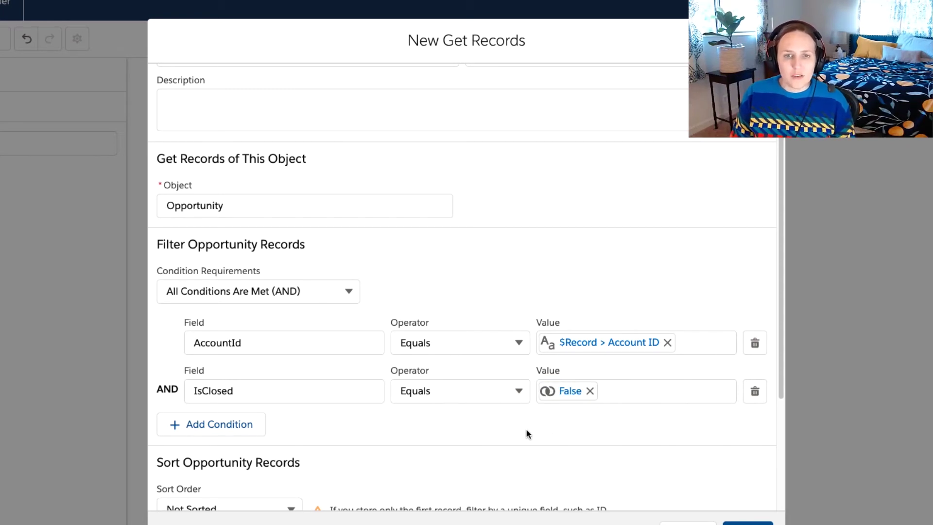
{"action": "scroll", "coordinate": [525, 430], "scroll_direction": "down", "scroll_amount": 2}
{"action": "scroll", "coordinate": [514, 432], "scroll_direction": "down", "scroll_amount": 2}
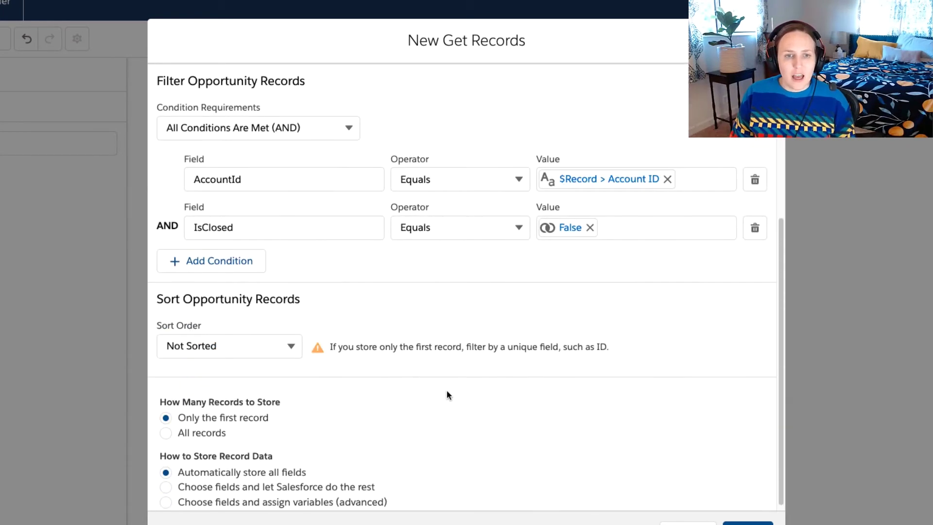
{"action": "scroll", "coordinate": [377, 342], "scroll_direction": "down", "scroll_amount": 1}
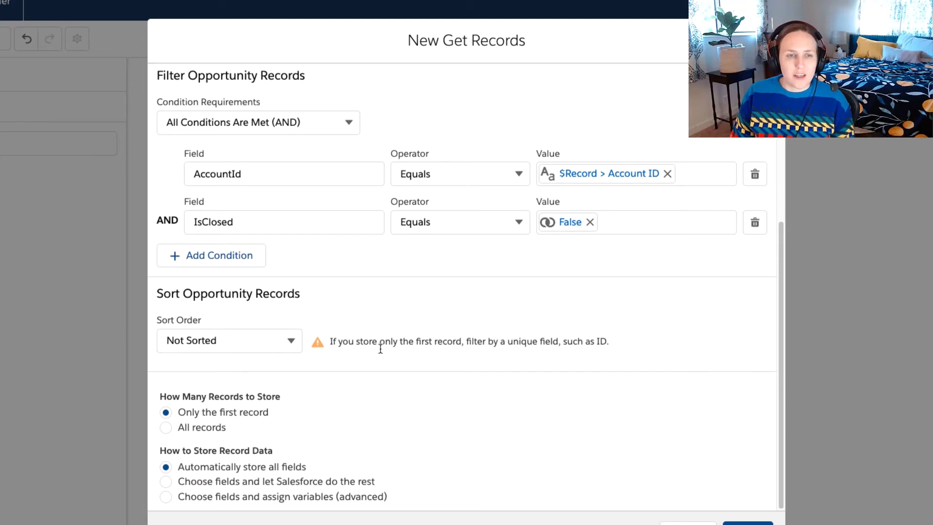
{"action": "left_click", "coordinate": [165, 427]}
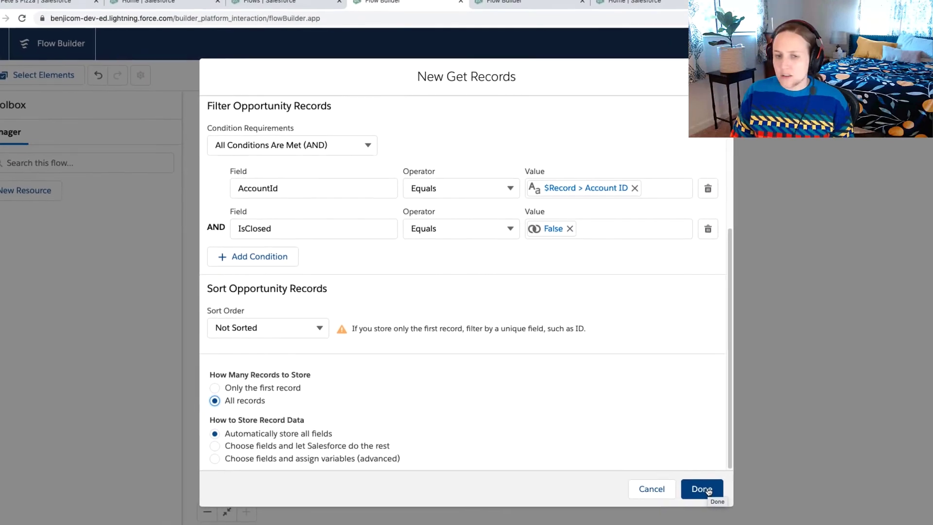
{"action": "left_click", "coordinate": [707, 491]}
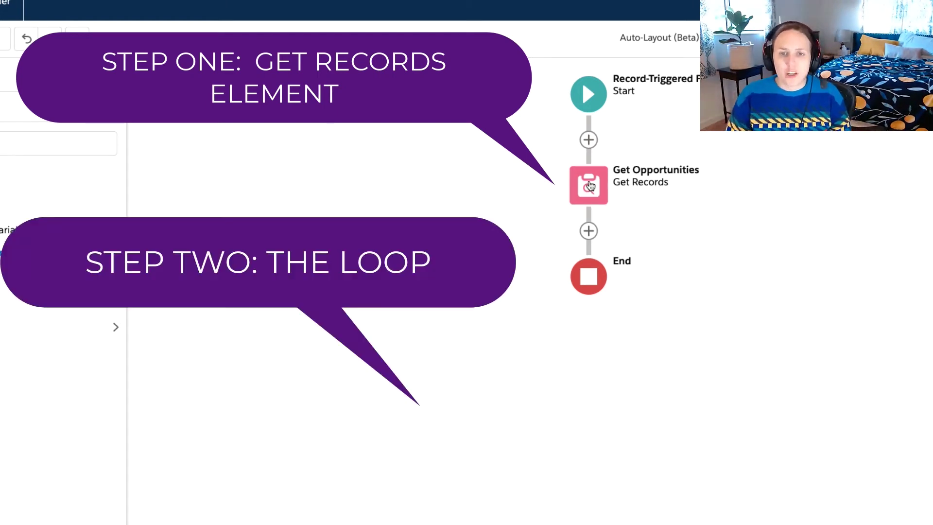
Step: Add a Loop element iterating over the Get_Opportunities collection
{"action": "left_click", "coordinate": [588, 231]}
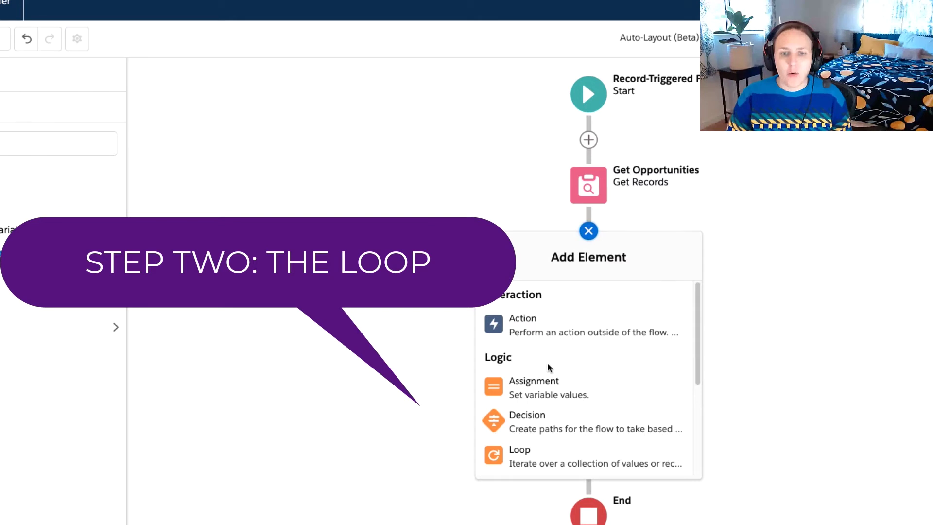
{"action": "left_click", "coordinate": [527, 460]}
{"action": "type", "text": "Loop of Opportunities"}
{"action": "key", "text": "Tab"}
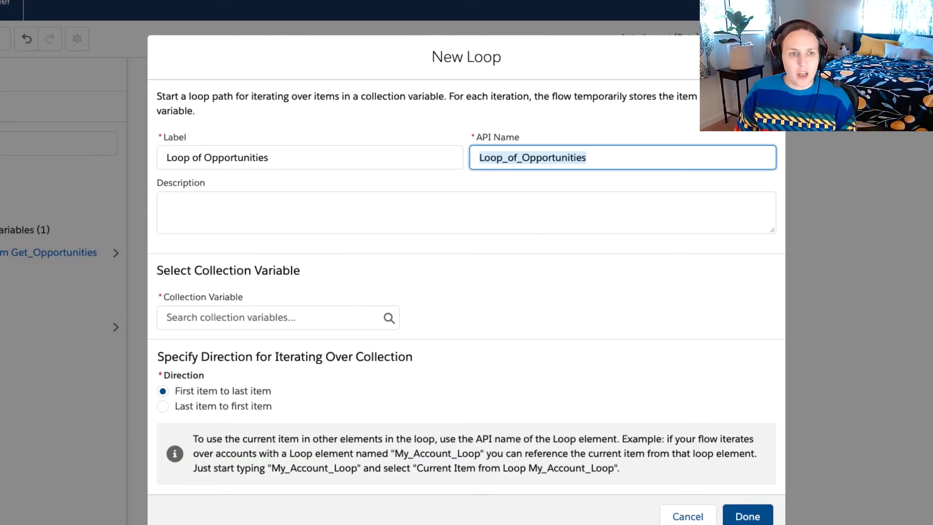
{"action": "left_click", "coordinate": [271, 317]}
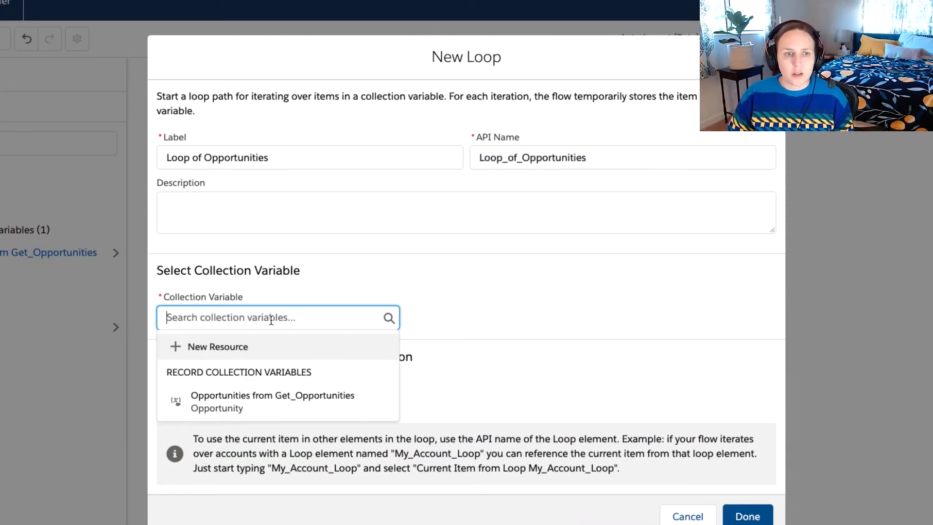
{"action": "left_click", "coordinate": [247, 399]}
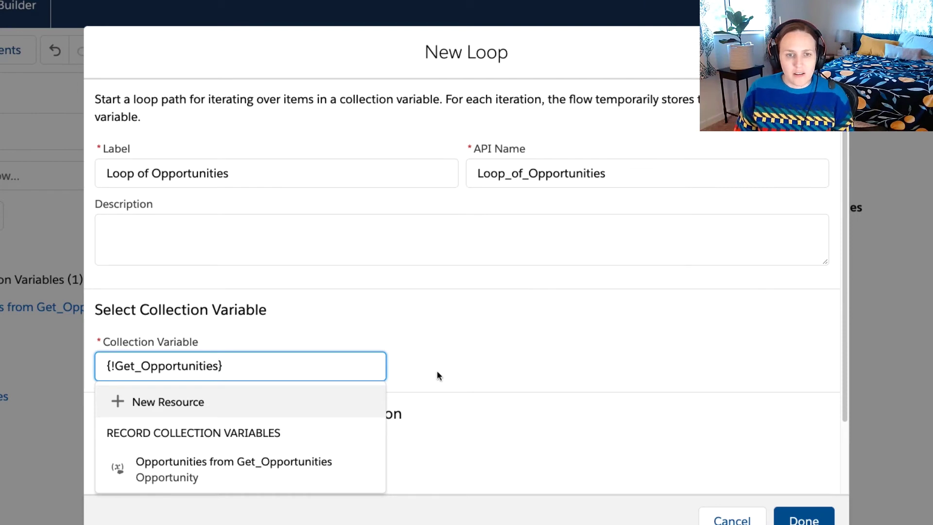
{"action": "left_click", "coordinate": [437, 373]}
{"action": "scroll", "coordinate": [438, 377], "scroll_direction": "down", "scroll_amount": 2}
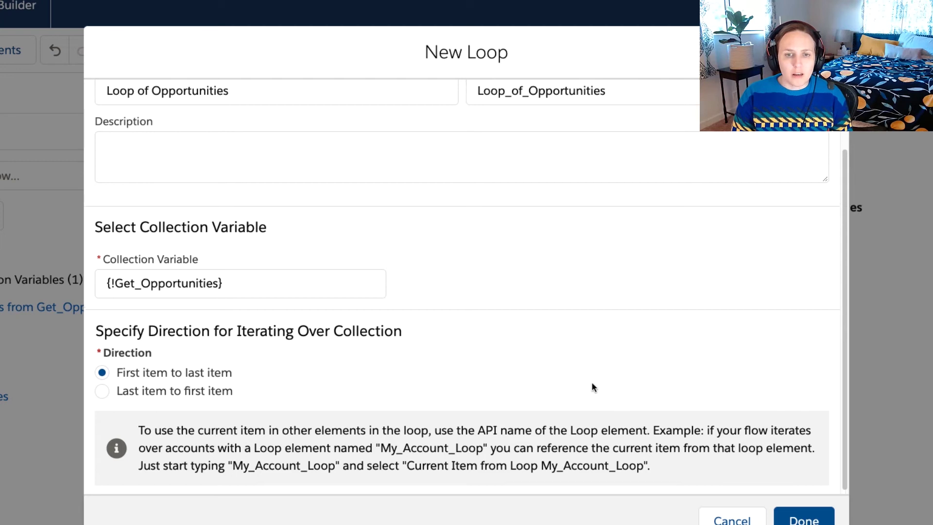
{"action": "scroll", "coordinate": [591, 386], "scroll_direction": "up", "scroll_amount": 2}
Step: Rename the loop's label and API name to My Opportunity Loop and confirm it
{"action": "left_click", "coordinate": [258, 173]}
{"action": "left_click_drag", "start_coordinate": [259, 174], "coordinate": [87, 174]}
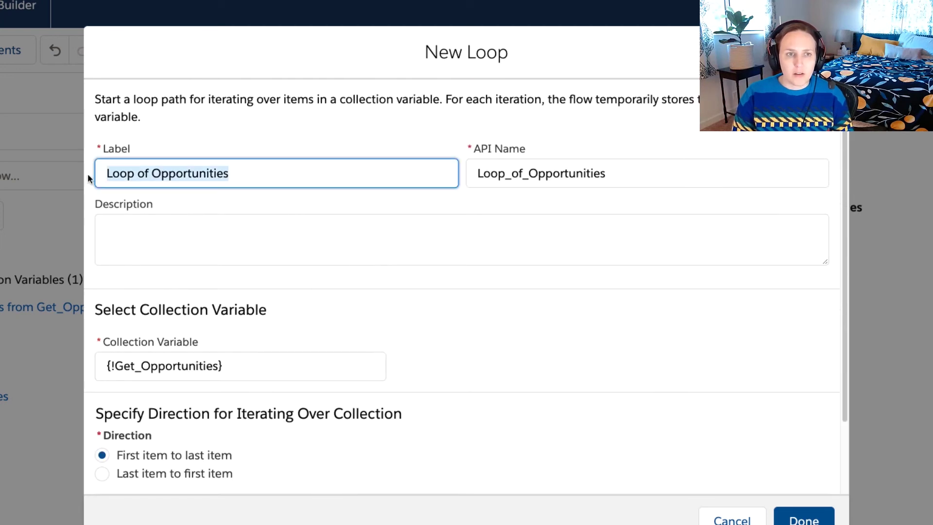
{"action": "type", "text": "My Account"}
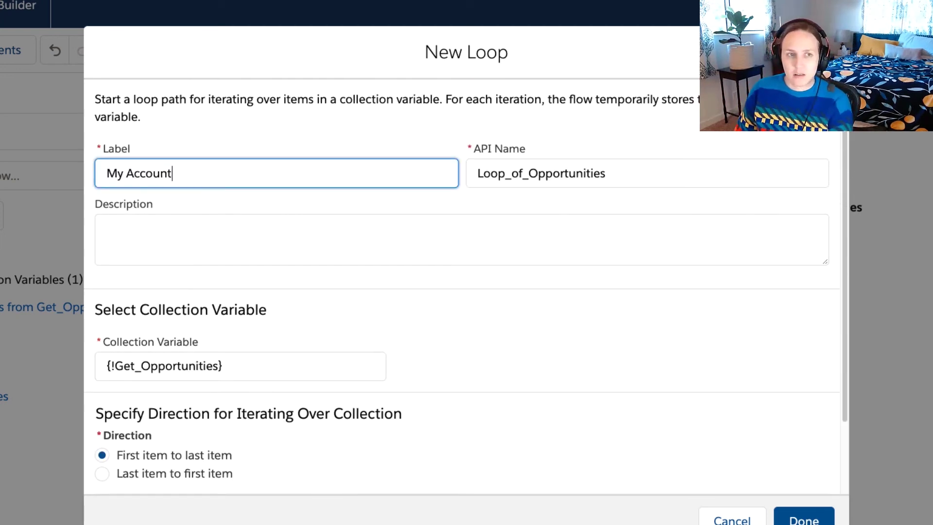
{"action": "type", "text": " Loop"}
{"action": "key", "text": "BackSpace"}
{"action": "key", "text": "BackSpace"}
{"action": "key", "text": "BackSpace"}
{"action": "key", "text": "BackSpace"}
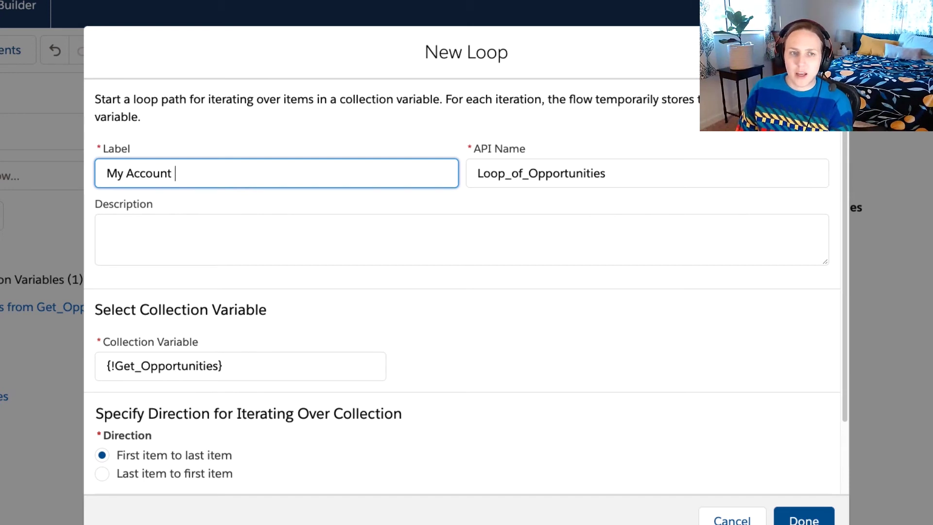
{"action": "key", "text": "BackSpace"}
{"action": "key", "text": "BackSpace"}
{"action": "key", "text": "BackSpace"}
{"action": "key", "text": "BackSpace"}
{"action": "key", "text": "BackSpace"}
{"action": "type", "text": "Opportuni"}
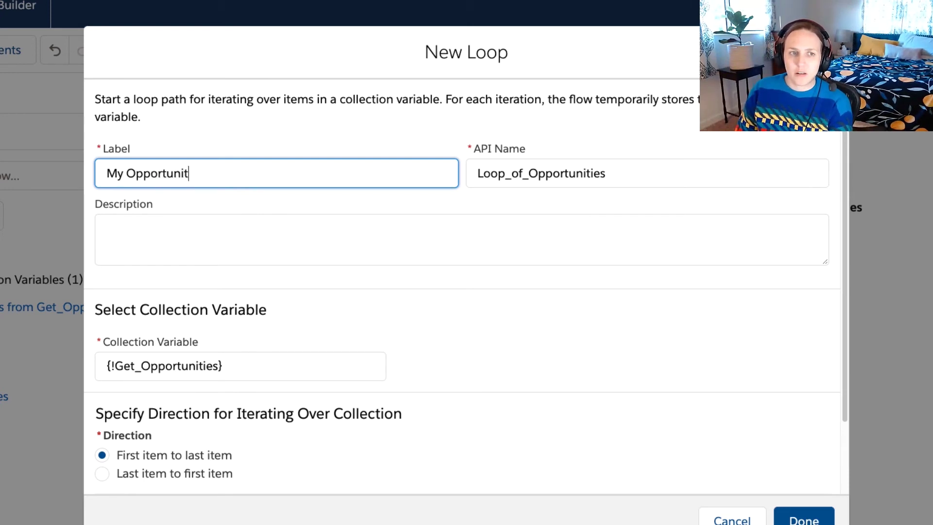
{"action": "type", "text": "ty Loop"}
{"action": "key", "text": "Tab"}
{"action": "type", "text": "MyO"}
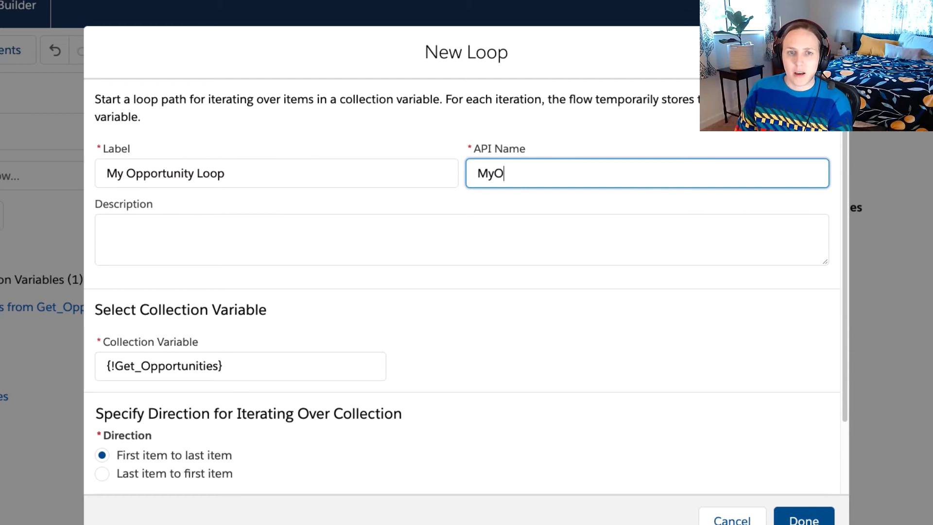
{"action": "type", "text": "pportunity Lo"}
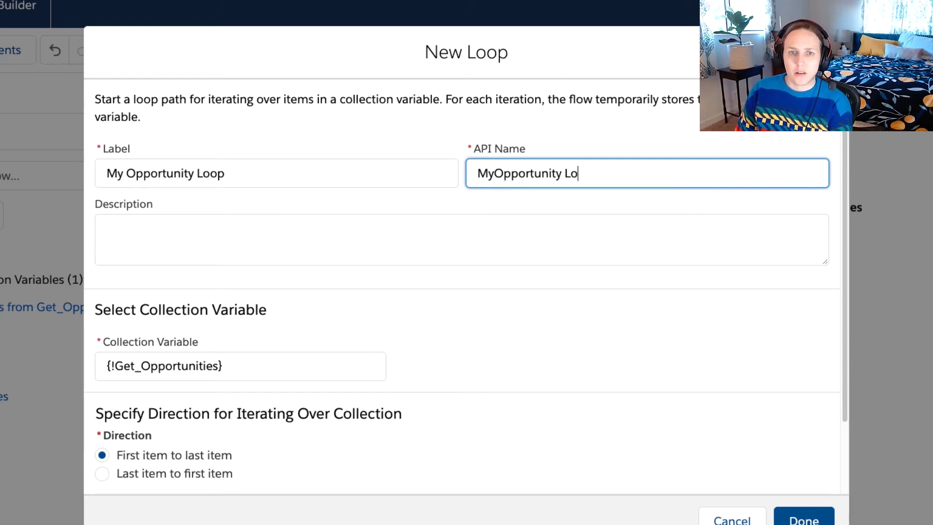
{"action": "type", "text": "op"}
{"action": "scroll", "coordinate": [810, 480], "scroll_direction": "down", "scroll_amount": 2}
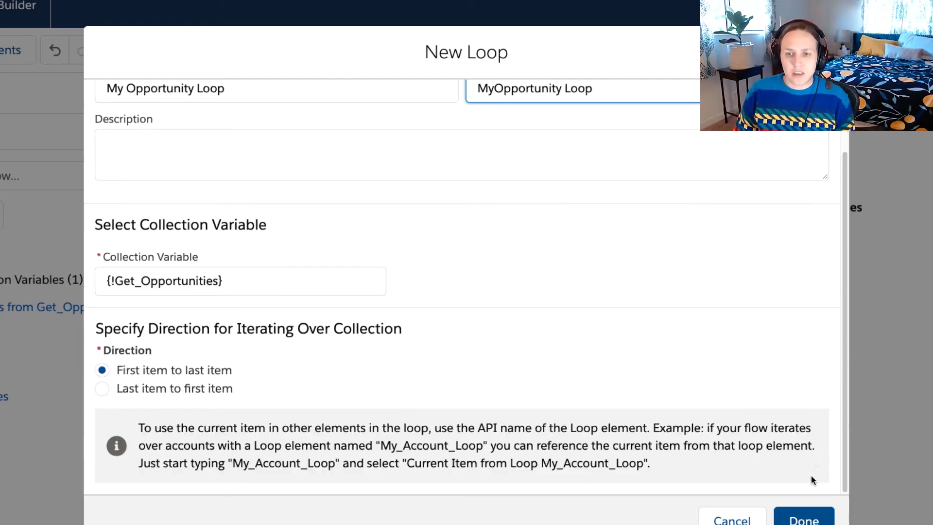
{"action": "left_click", "coordinate": [797, 518]}
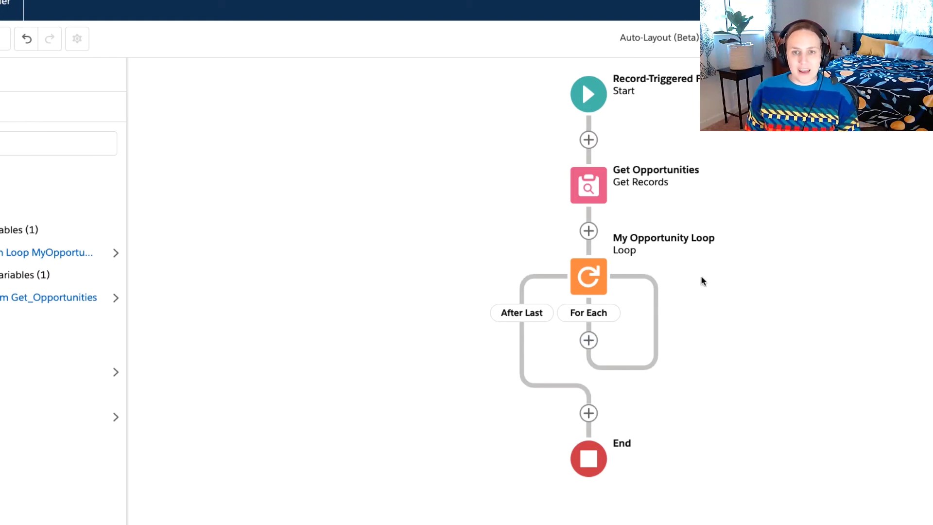
Step: Add an Assign Values assignment setting {!MyOpportunityLoop.StageName} Equals Closed Lost
{"action": "left_click", "coordinate": [589, 342]}
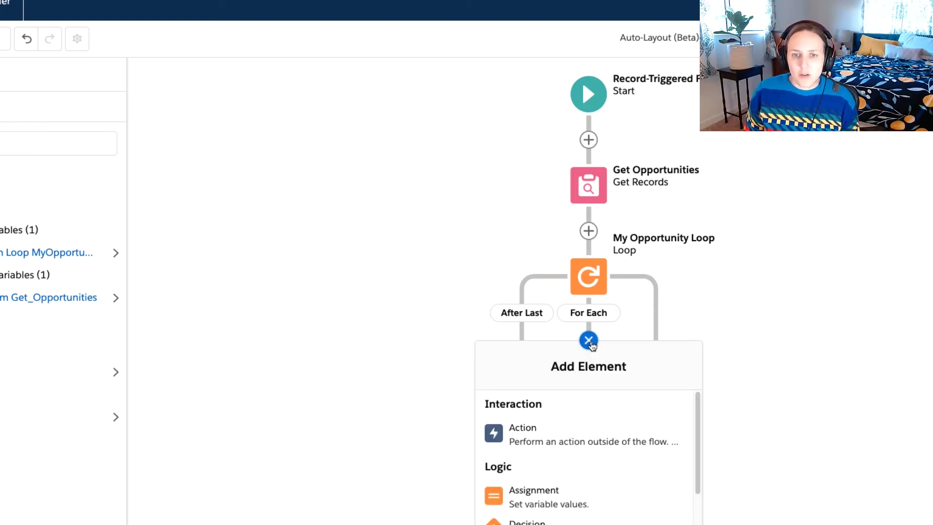
{"action": "scroll", "coordinate": [619, 461], "scroll_direction": "down", "scroll_amount": 2}
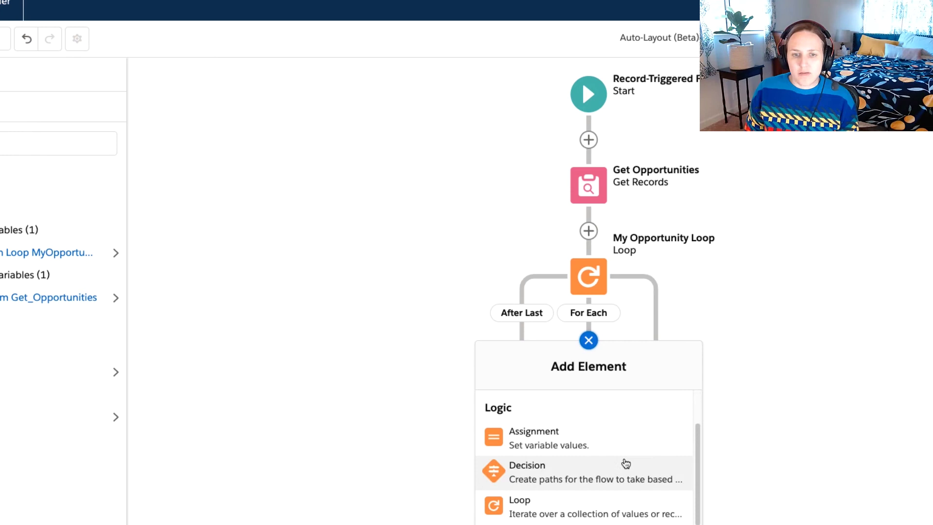
{"action": "scroll", "coordinate": [625, 465], "scroll_direction": "down", "scroll_amount": 2}
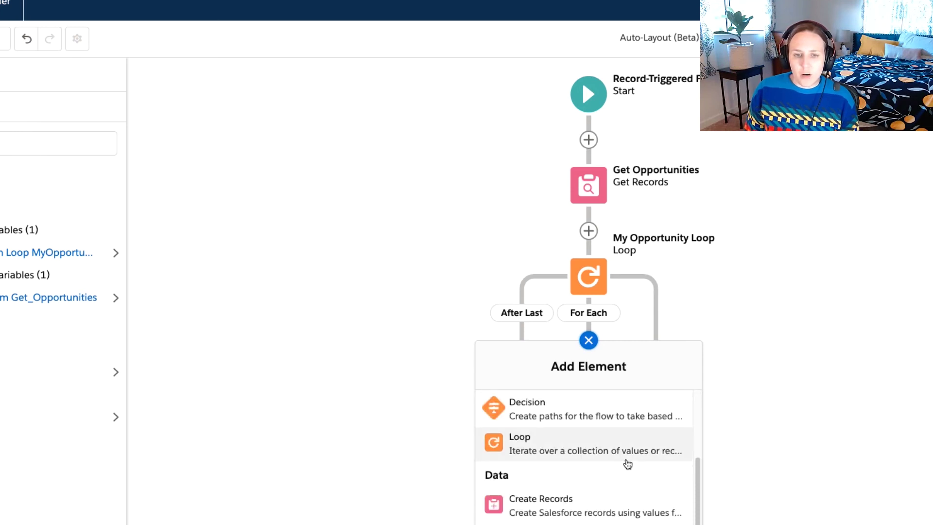
{"action": "scroll", "coordinate": [625, 462], "scroll_direction": "up", "scroll_amount": 2}
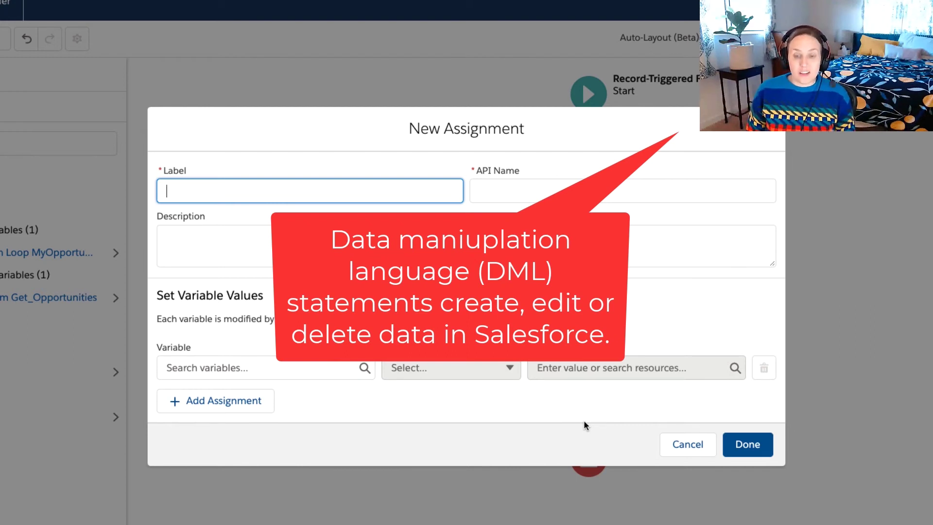
{"action": "type", "text": "Assign "}
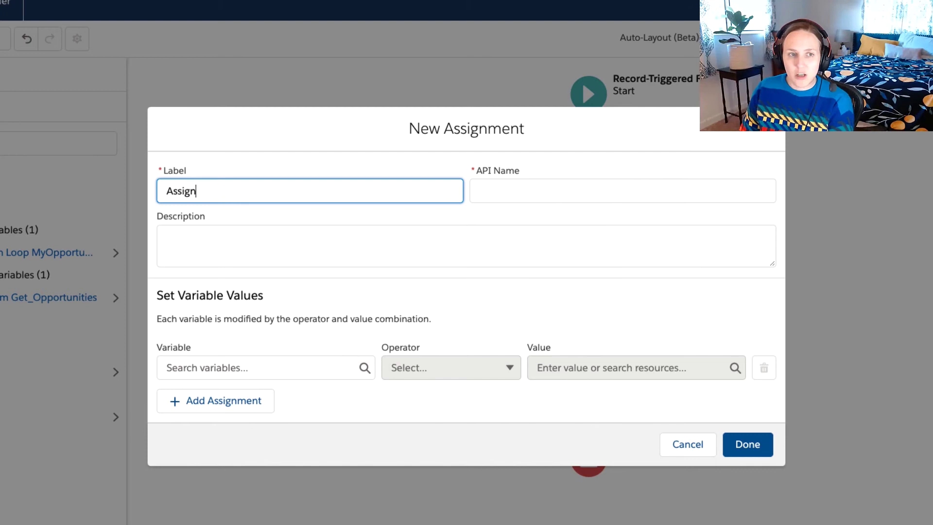
{"action": "type", "text": "Values"}
{"action": "key", "text": "Tab"}
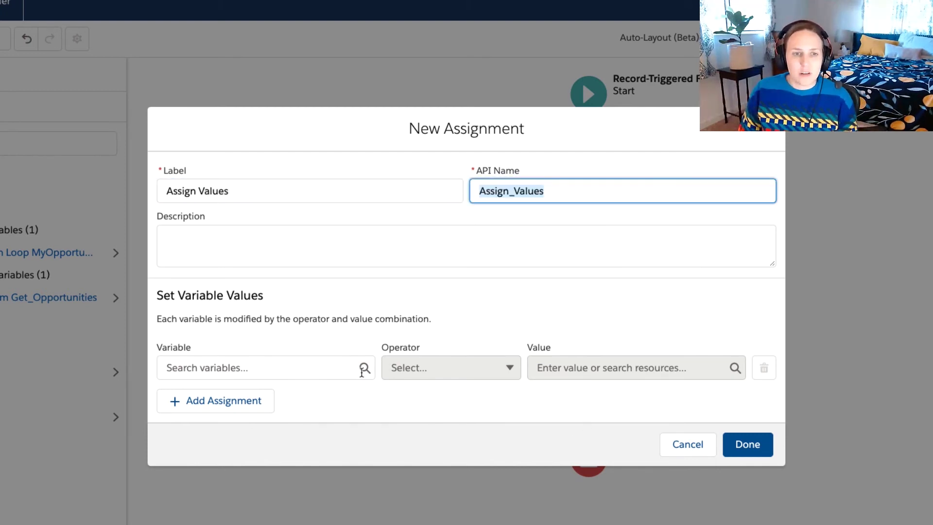
{"action": "left_click", "coordinate": [297, 366]}
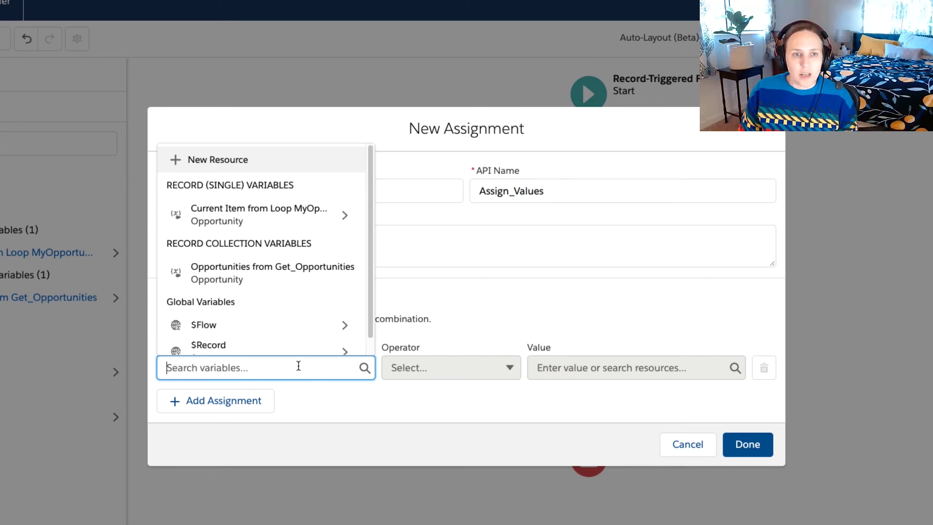
{"action": "left_click", "coordinate": [267, 212]}
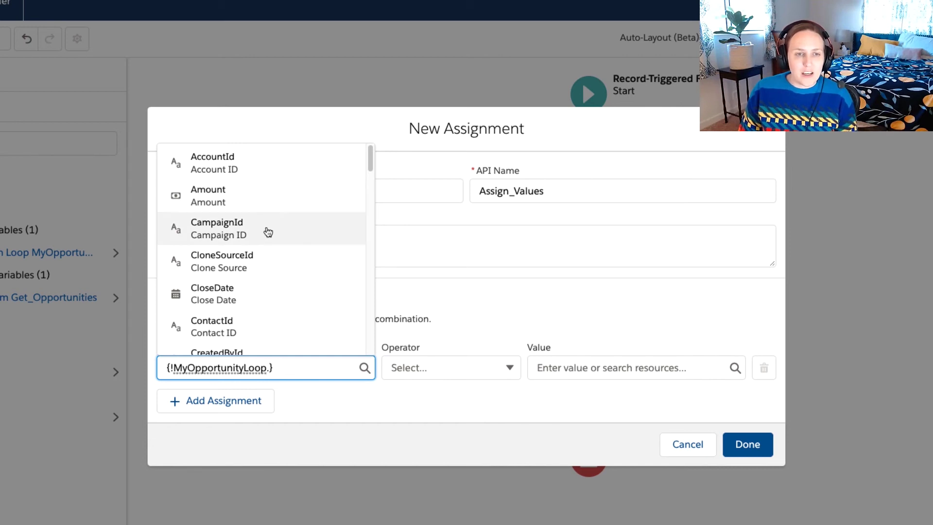
{"action": "scroll", "coordinate": [263, 245], "scroll_direction": "down", "scroll_amount": 1}
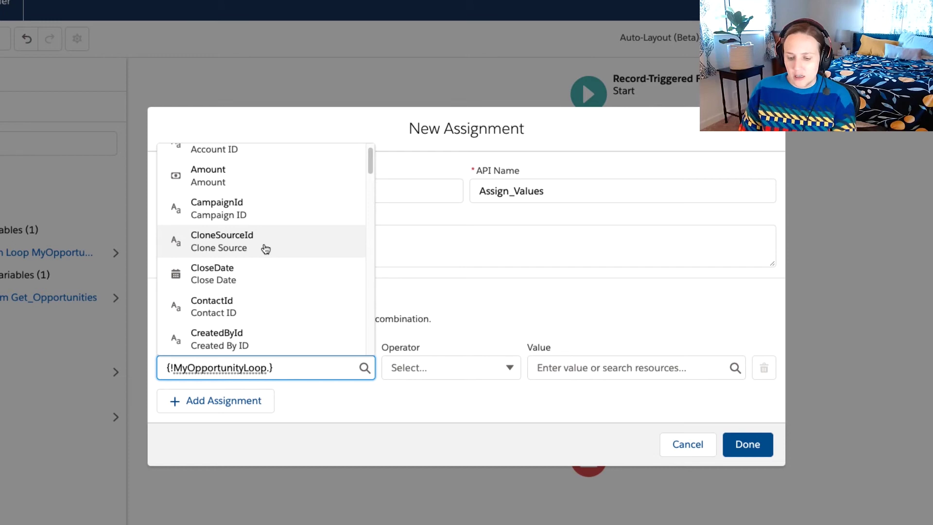
{"action": "type", "text": "stag"}
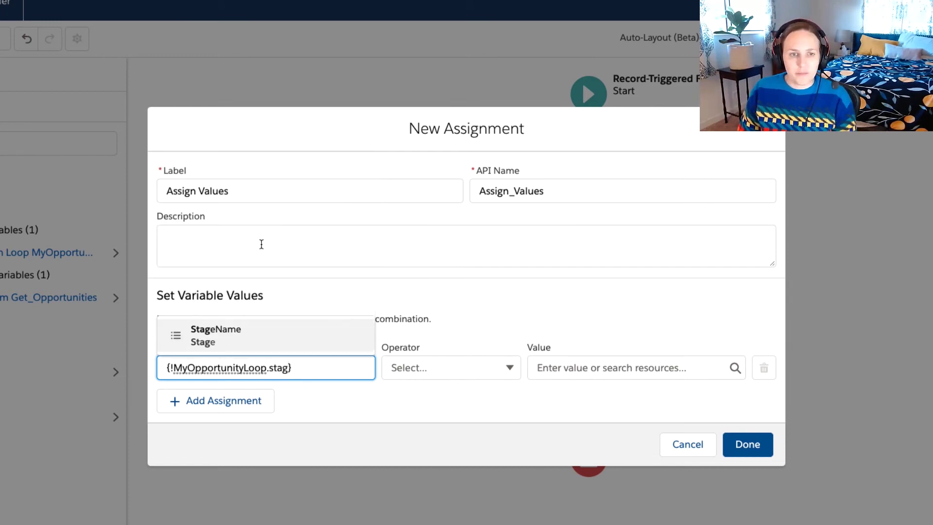
{"action": "left_click", "coordinate": [244, 335]}
{"action": "left_click", "coordinate": [585, 370]}
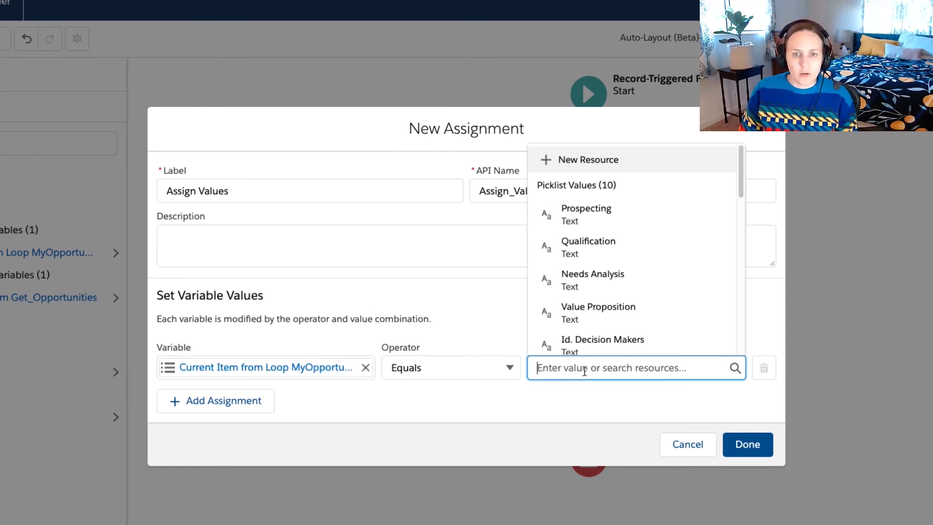
{"action": "scroll", "coordinate": [594, 343], "scroll_direction": "down", "scroll_amount": 2}
{"action": "scroll", "coordinate": [596, 339], "scroll_direction": "down", "scroll_amount": 2}
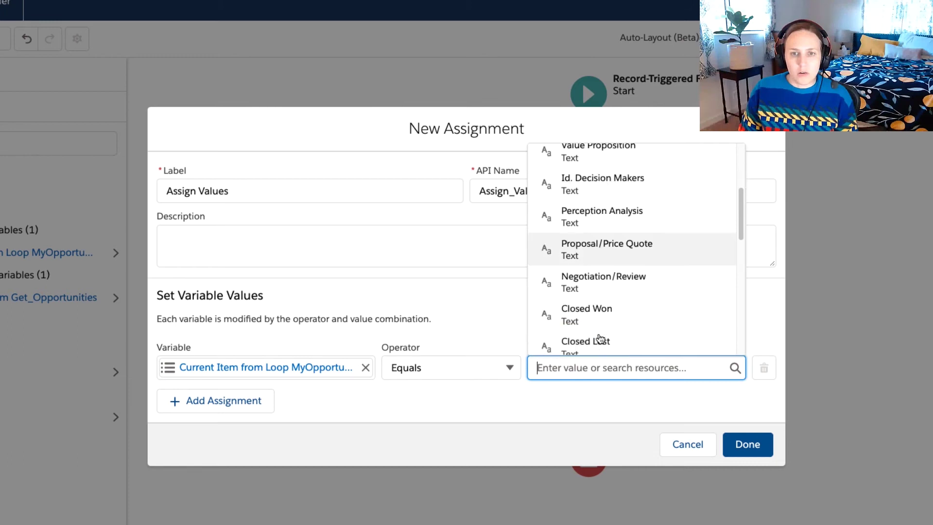
{"action": "left_click", "coordinate": [594, 339]}
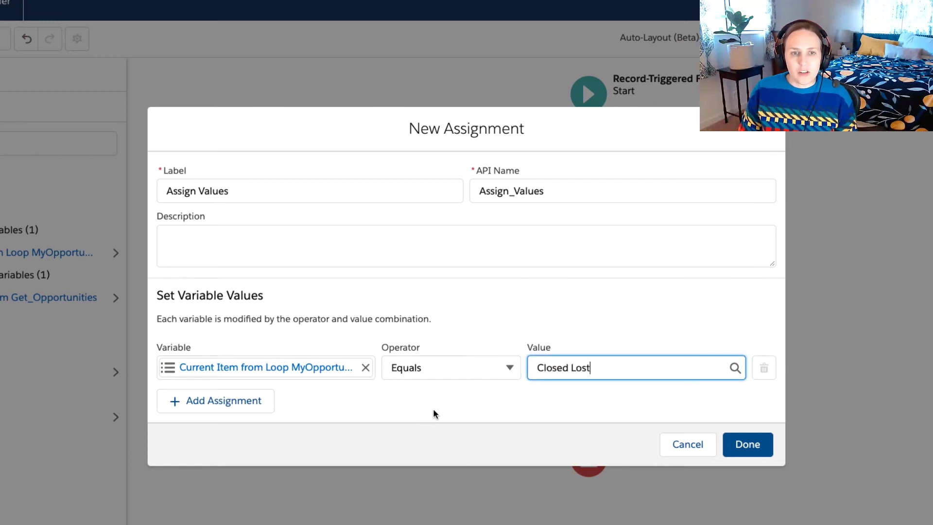
{"action": "left_click", "coordinate": [747, 445]}
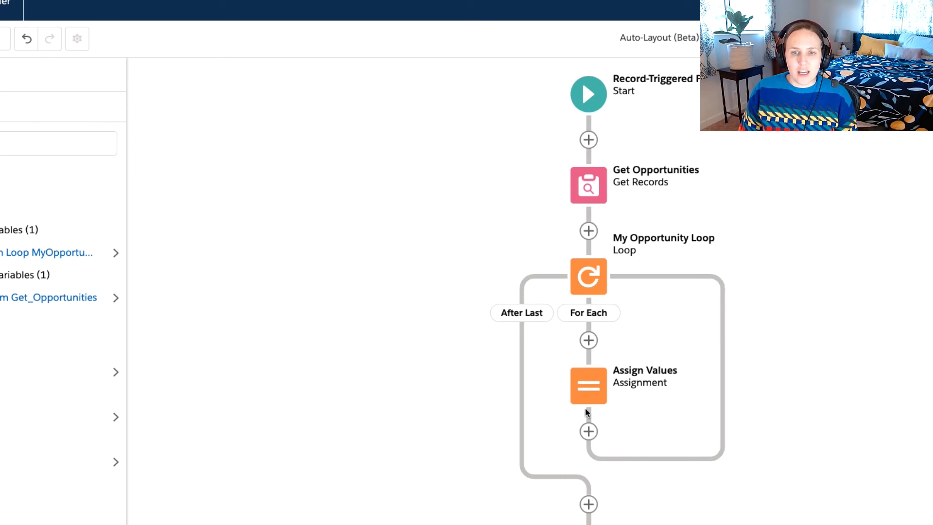
Step: Add a second Assignment element after Assign Values inside the loop
{"action": "left_click", "coordinate": [589, 432]}
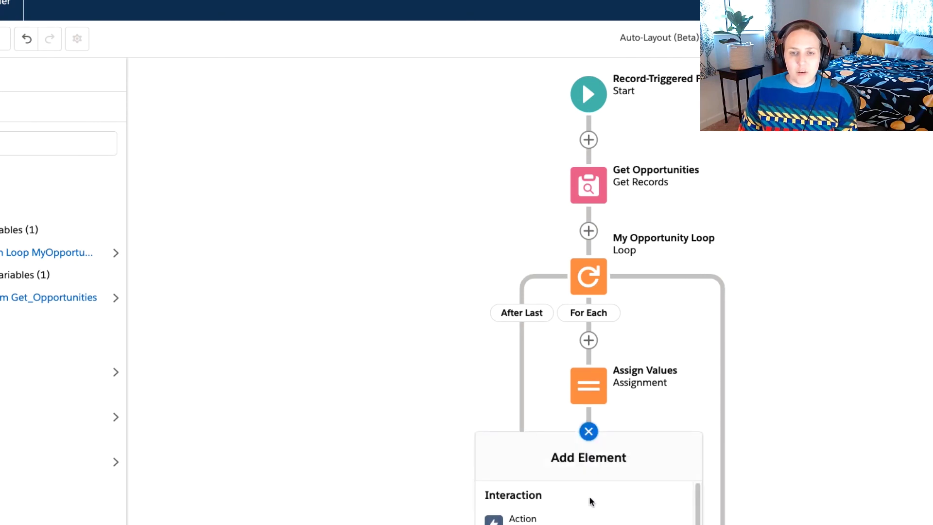
{"action": "scroll", "coordinate": [590, 496], "scroll_direction": "down", "scroll_amount": 3}
{"action": "left_click_drag", "start_coordinate": [466, 391], "coordinate": [440, 209]}
{"action": "left_click", "coordinate": [561, 241]}
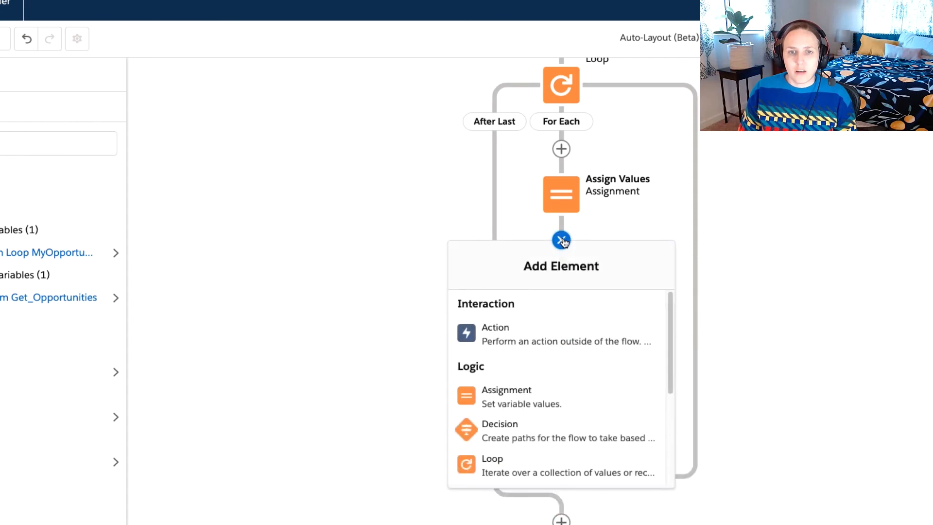
{"action": "scroll", "coordinate": [585, 348], "scroll_direction": "down", "scroll_amount": 2}
{"action": "scroll", "coordinate": [580, 392], "scroll_direction": "down", "scroll_amount": 1}
{"action": "scroll", "coordinate": [576, 392], "scroll_direction": "down", "scroll_amount": 1}
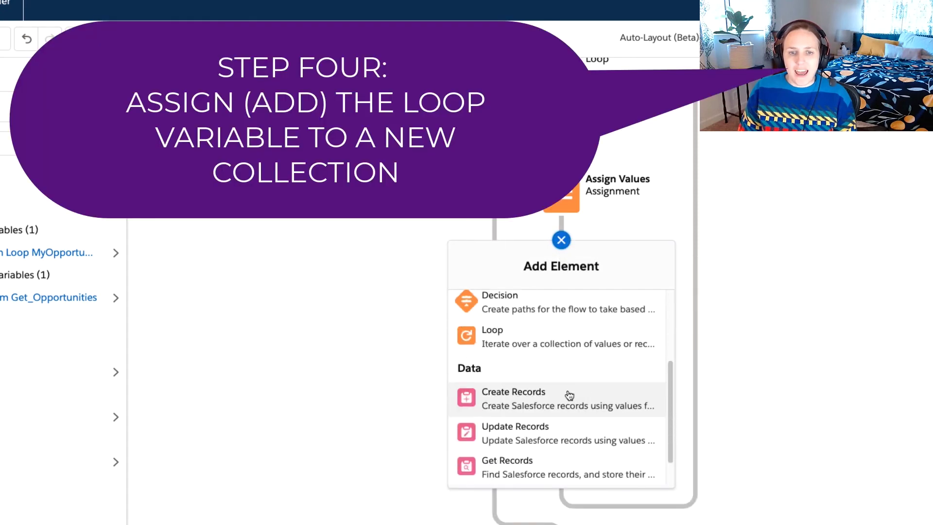
{"action": "scroll", "coordinate": [569, 392], "scroll_direction": "down", "scroll_amount": 1}
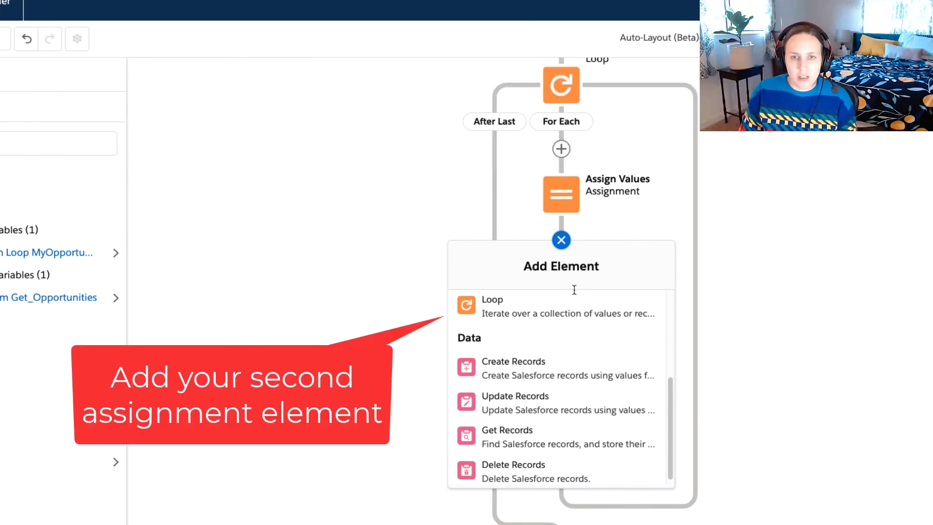
{"action": "scroll", "coordinate": [584, 328], "scroll_direction": "up", "scroll_amount": 2}
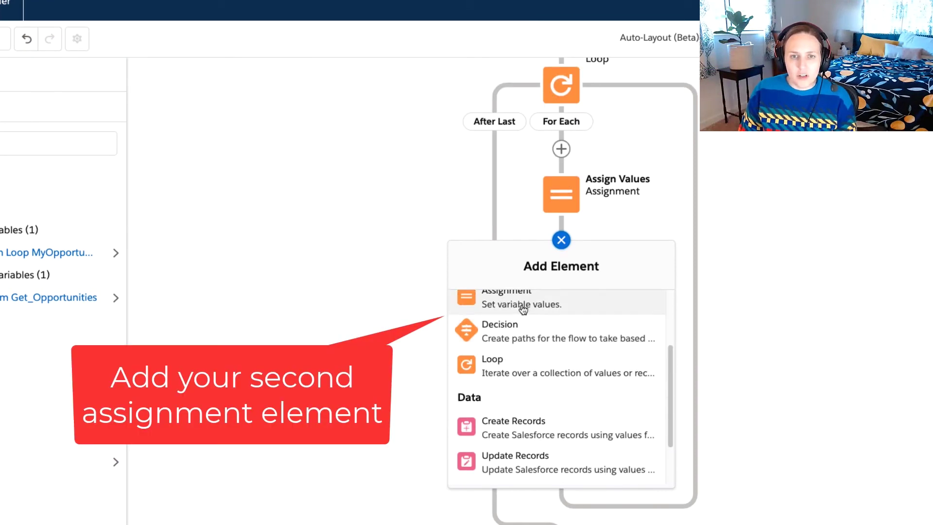
{"action": "left_click", "coordinate": [581, 306]}
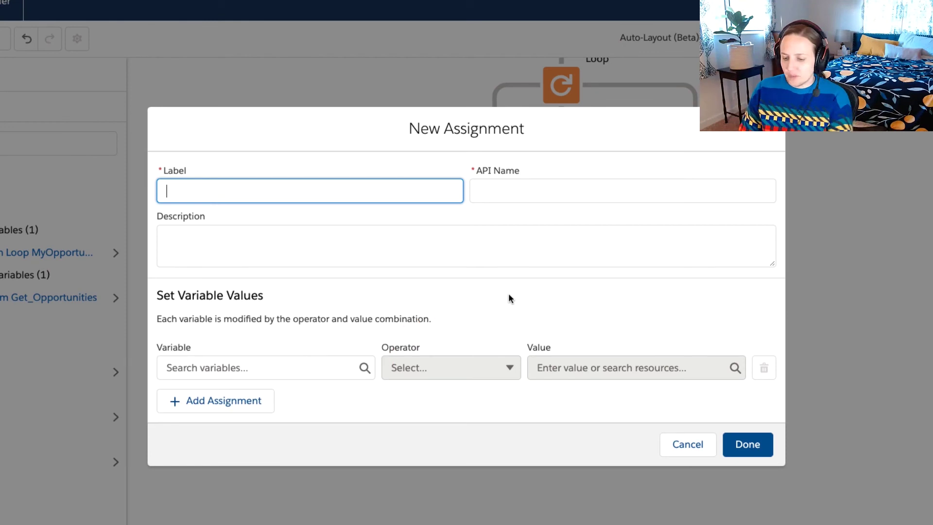
{"action": "type", "text": "Add to Collecti"}
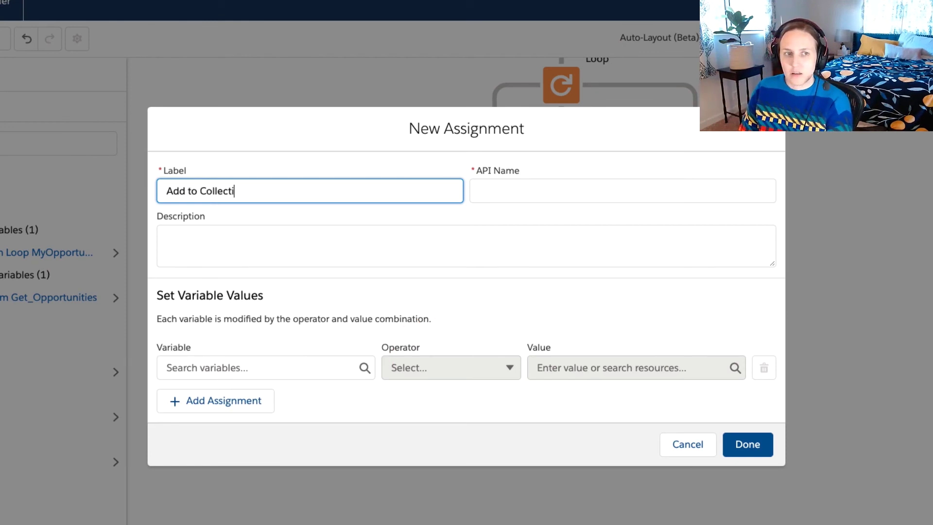
{"action": "type", "text": "on of Opportunities"}
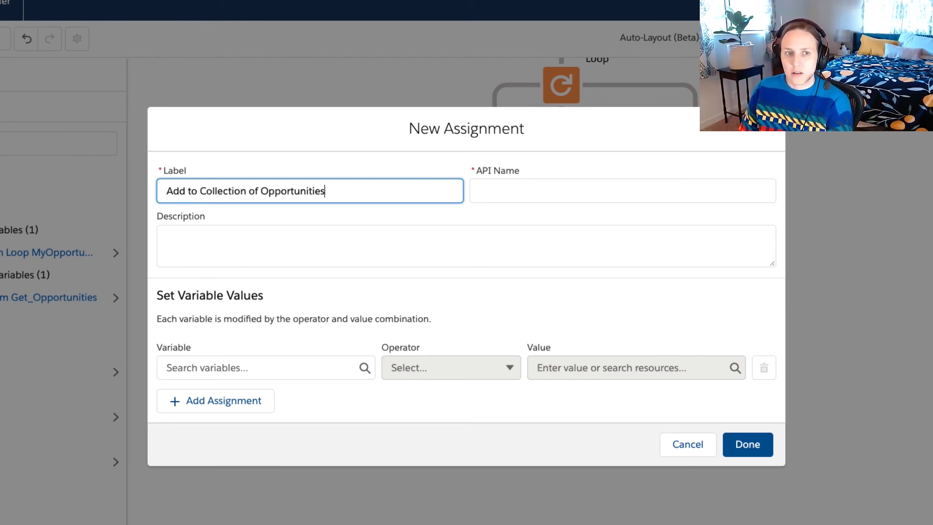
Step: Create a new Variable resource of Record type, allowing multiple Opportunity records
{"action": "key", "text": "Tab"}
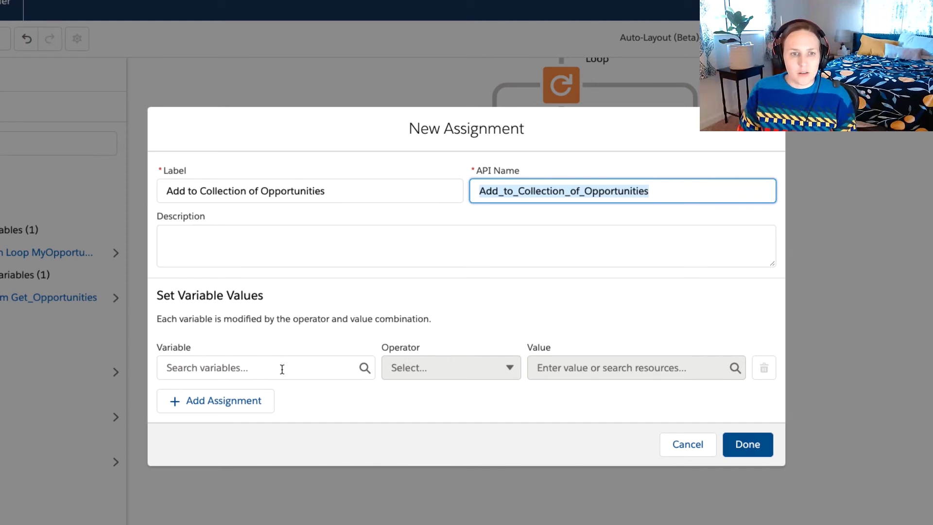
{"action": "left_click", "coordinate": [282, 369]}
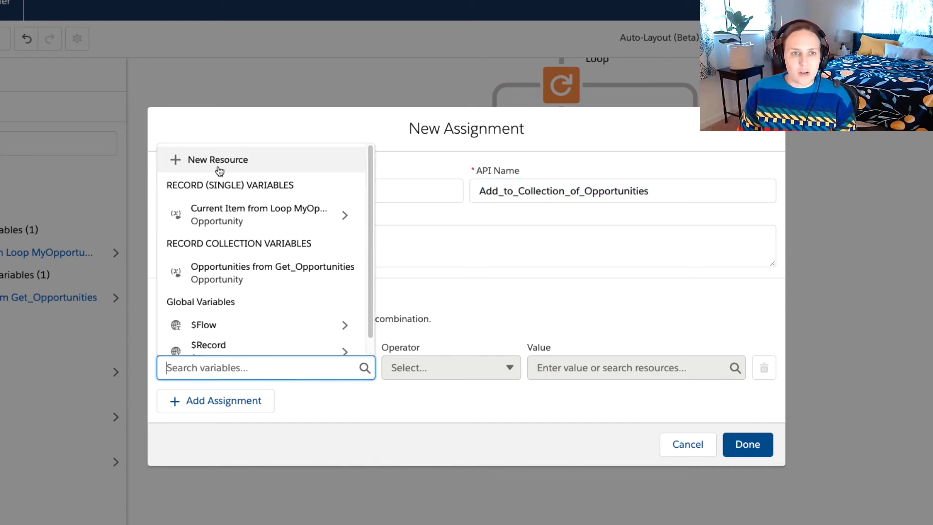
{"action": "left_click", "coordinate": [217, 161]}
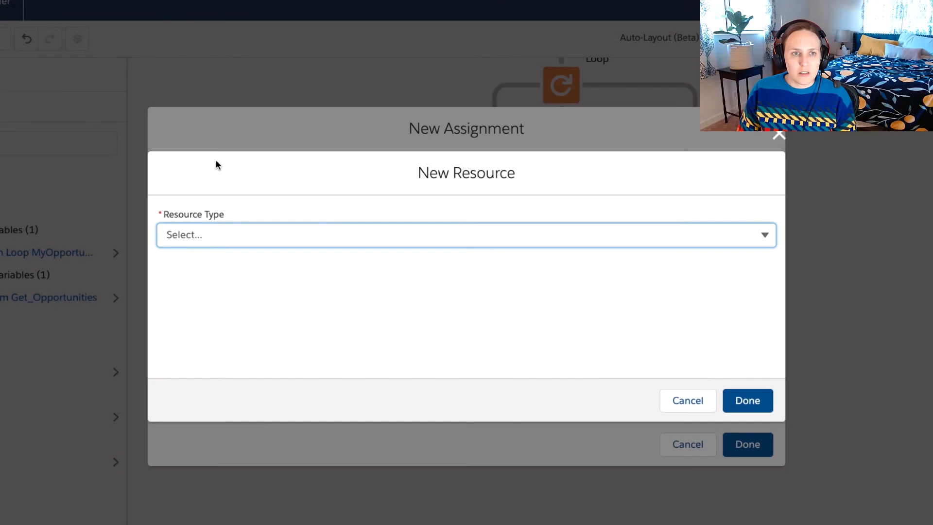
{"action": "left_click", "coordinate": [196, 229]}
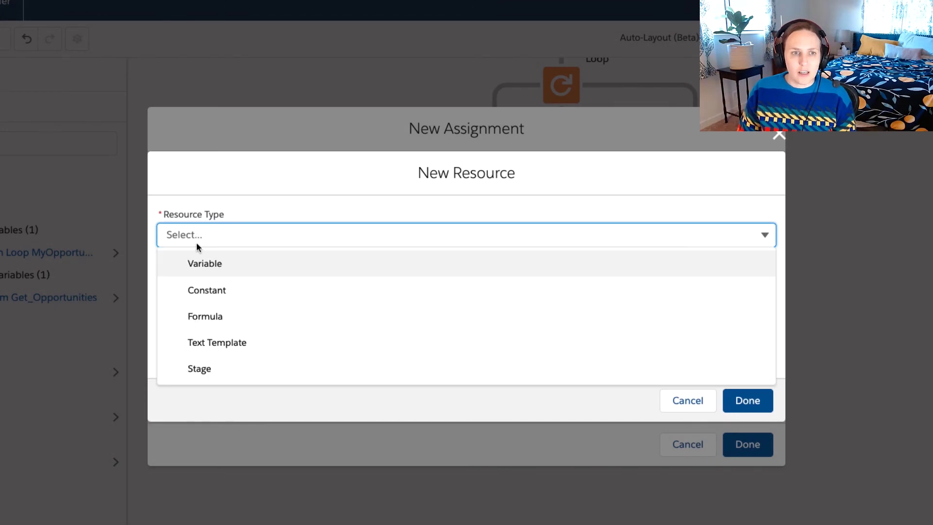
{"action": "left_click", "coordinate": [202, 262]}
{"action": "type", "text": "Collec"}
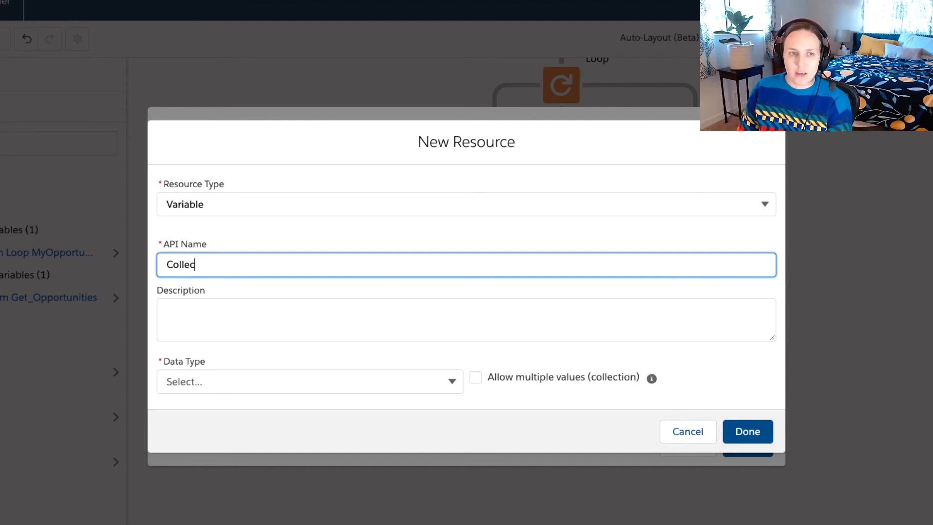
{"action": "type", "text": "tion of Opps to"}
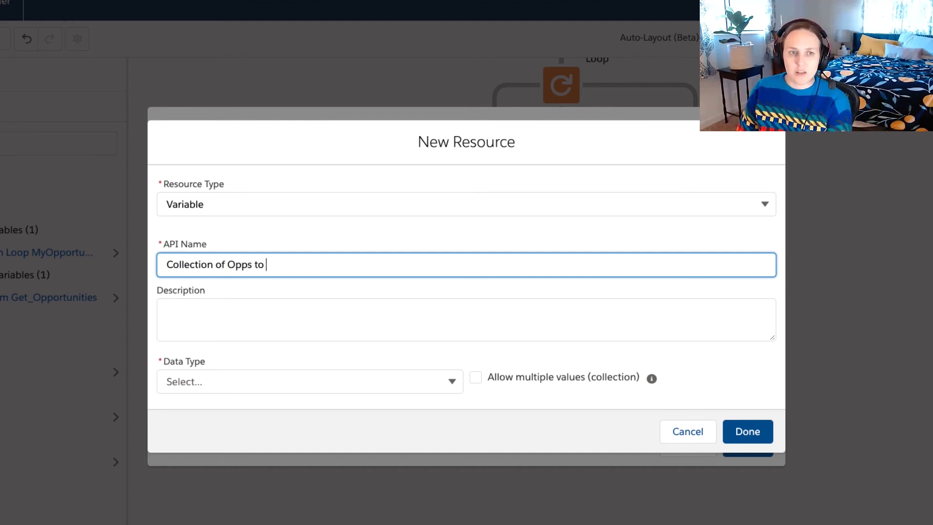
{"action": "type", "text": " Update"}
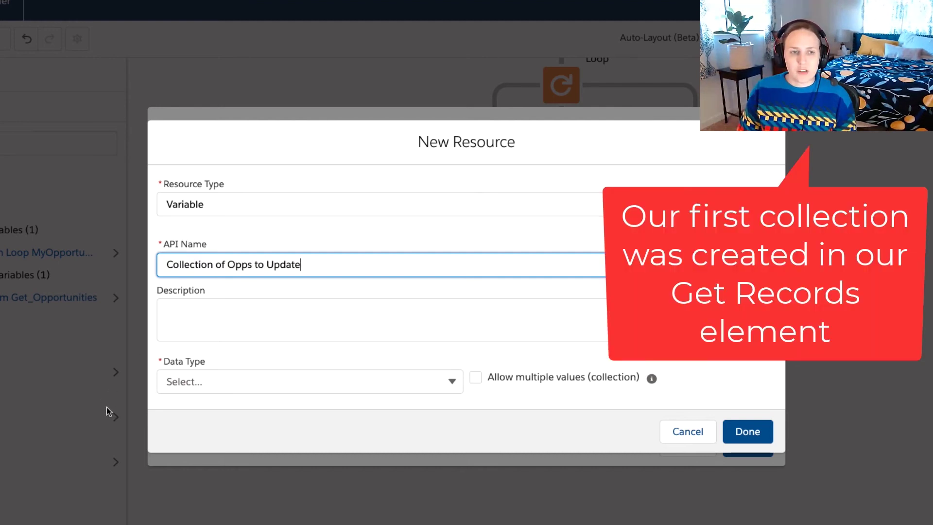
{"action": "left_click", "coordinate": [182, 380]}
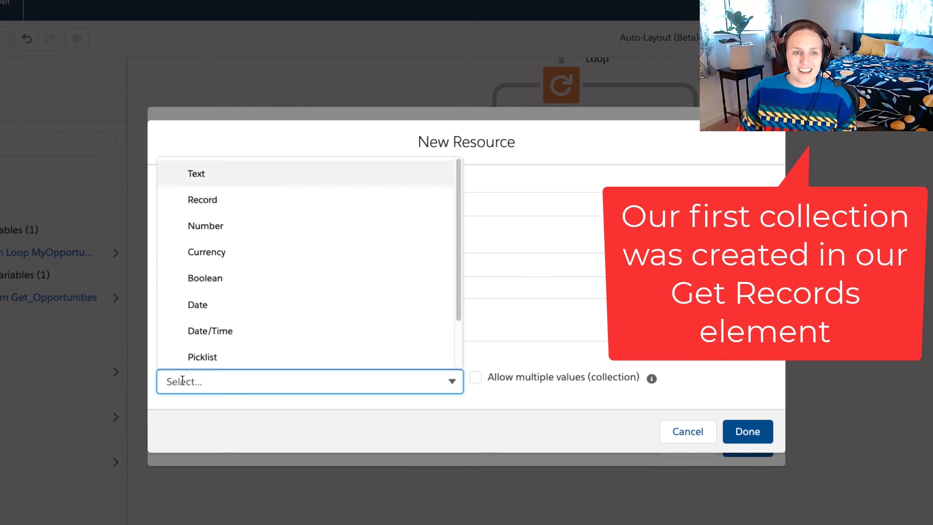
{"action": "left_click", "coordinate": [204, 202]}
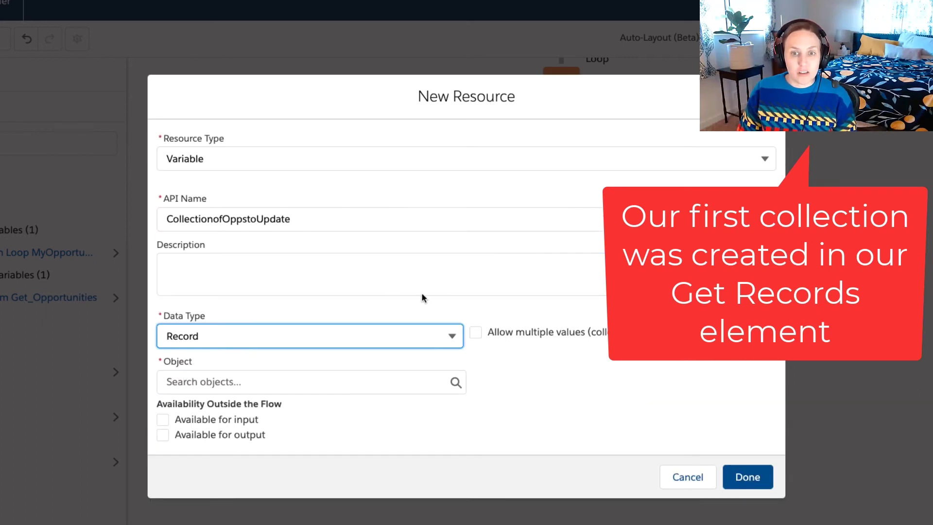
{"action": "left_click", "coordinate": [470, 335]}
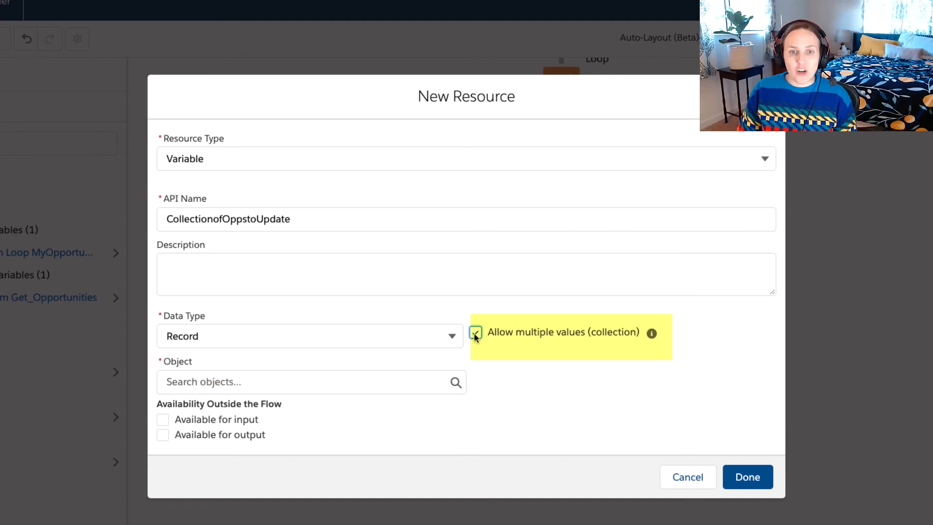
{"action": "left_click", "coordinate": [373, 375]}
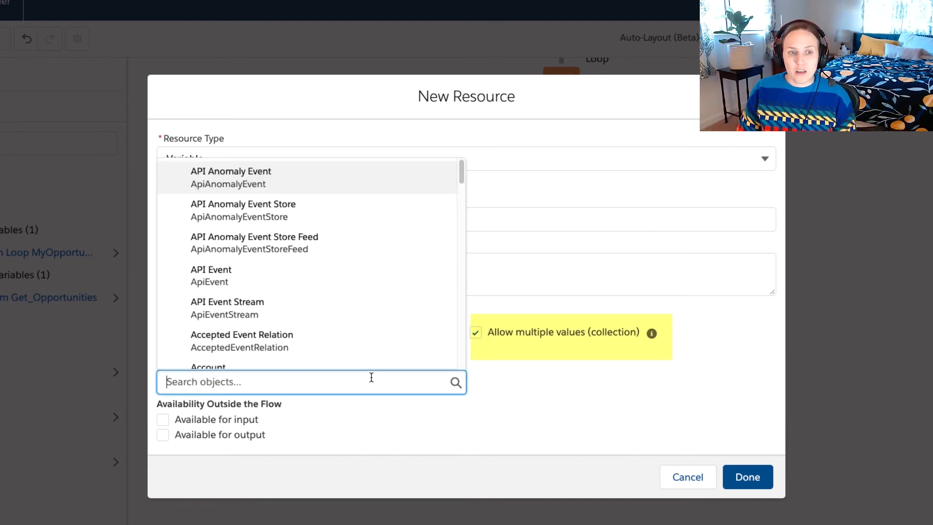
{"action": "type", "text": "Oppo"}
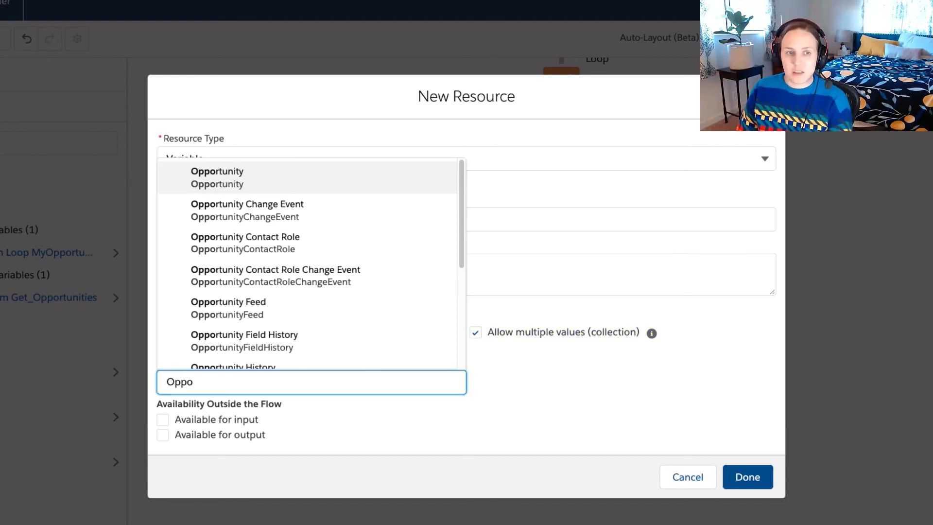
{"action": "left_click", "coordinate": [214, 173]}
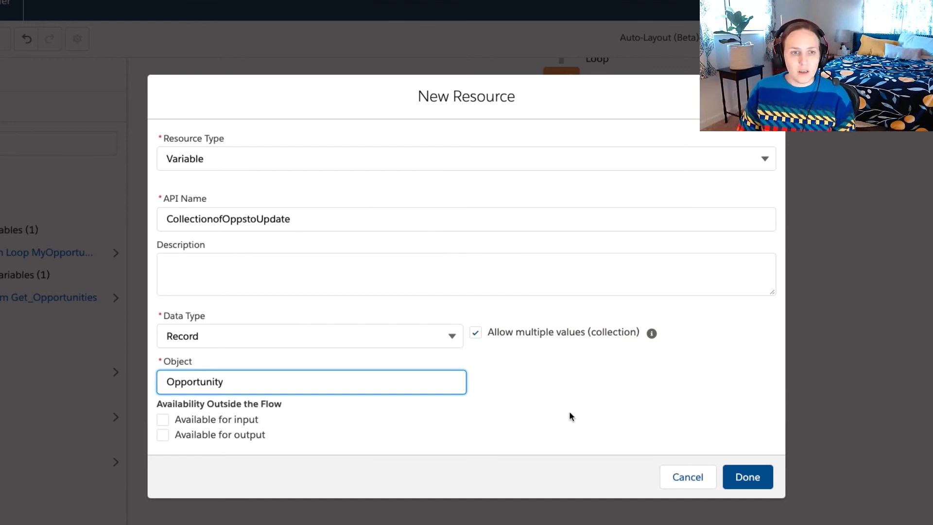
Step: Set CollectionofOppstoUpdate Add Current Item from MyOpportunityLoop and save the assignment
{"action": "left_click", "coordinate": [749, 477]}
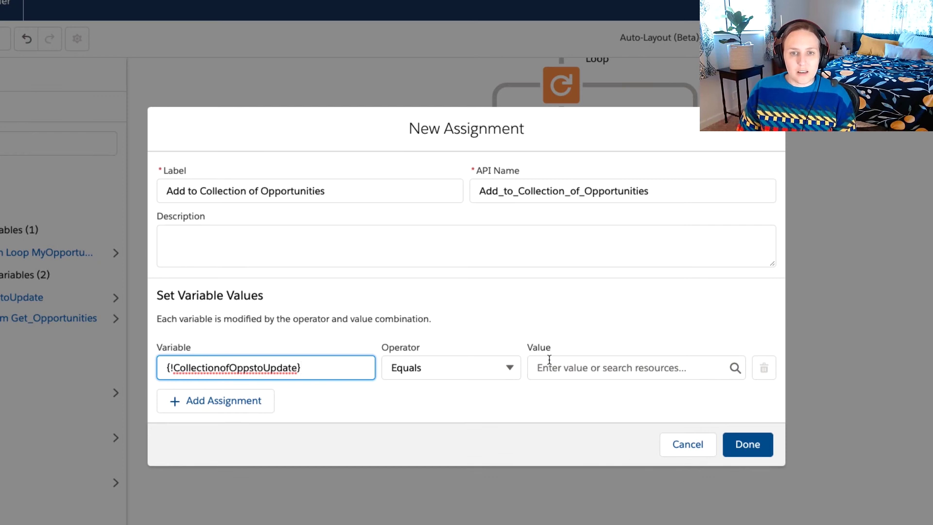
{"action": "left_click", "coordinate": [457, 370]}
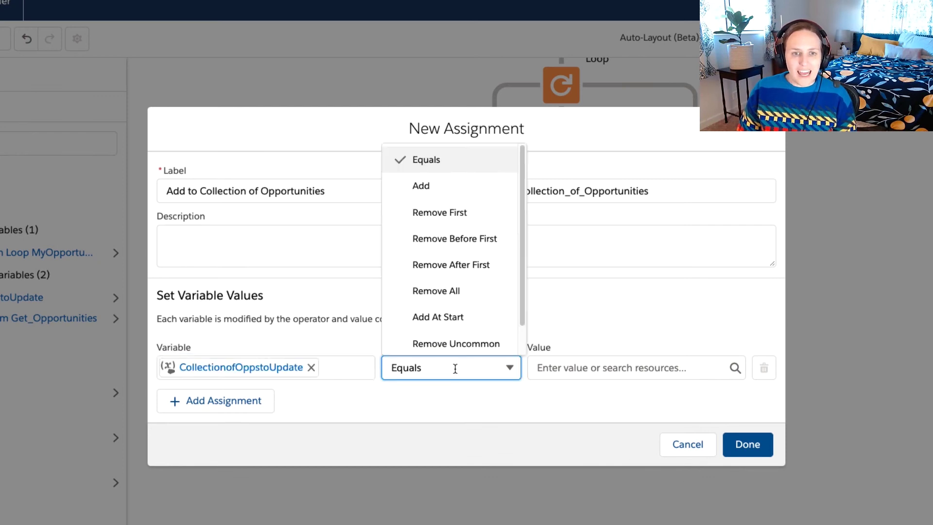
{"action": "left_click", "coordinate": [441, 188]}
{"action": "left_click", "coordinate": [561, 366]}
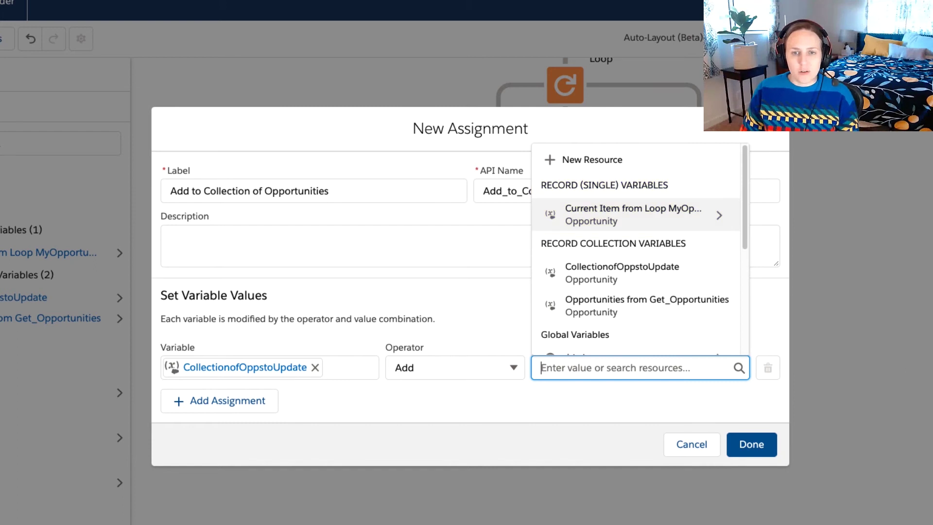
{"action": "left_click", "coordinate": [589, 214]}
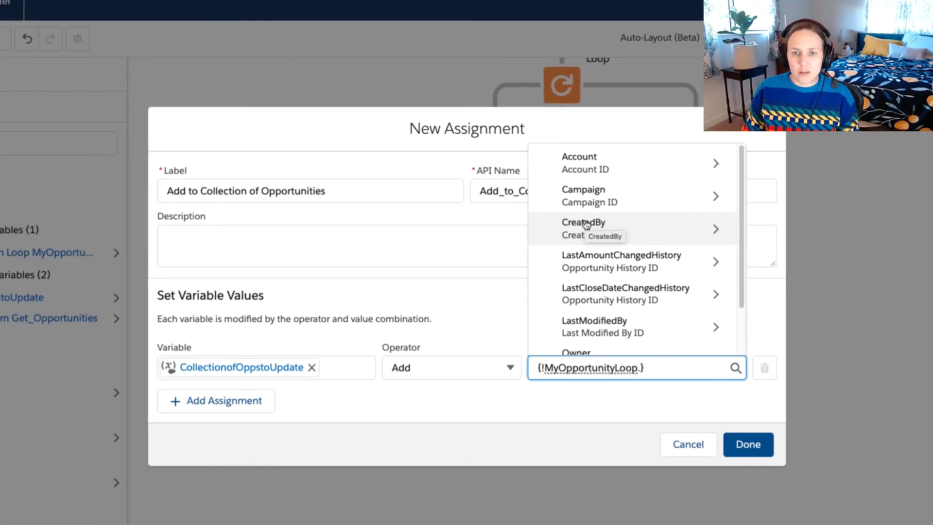
{"action": "key", "text": "BackSpace"}
{"action": "left_click", "coordinate": [652, 340]}
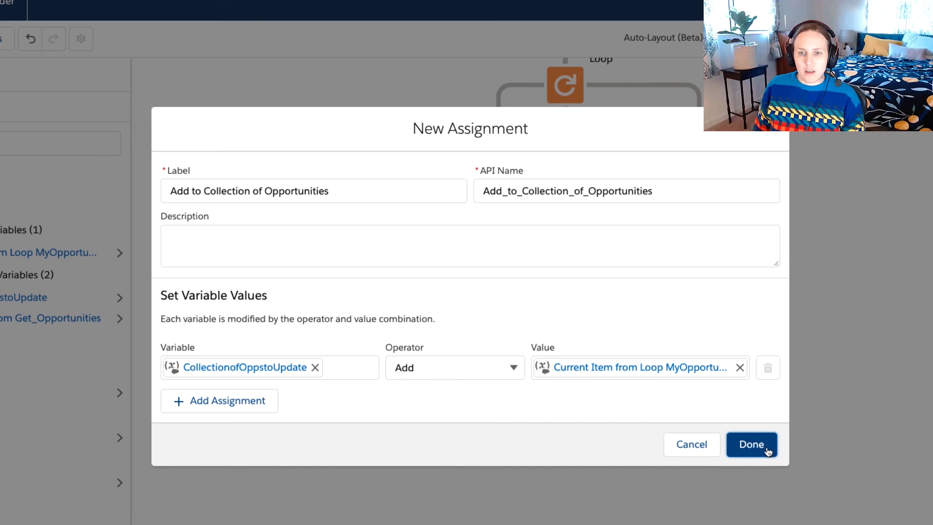
{"action": "left_click", "coordinate": [751, 444]}
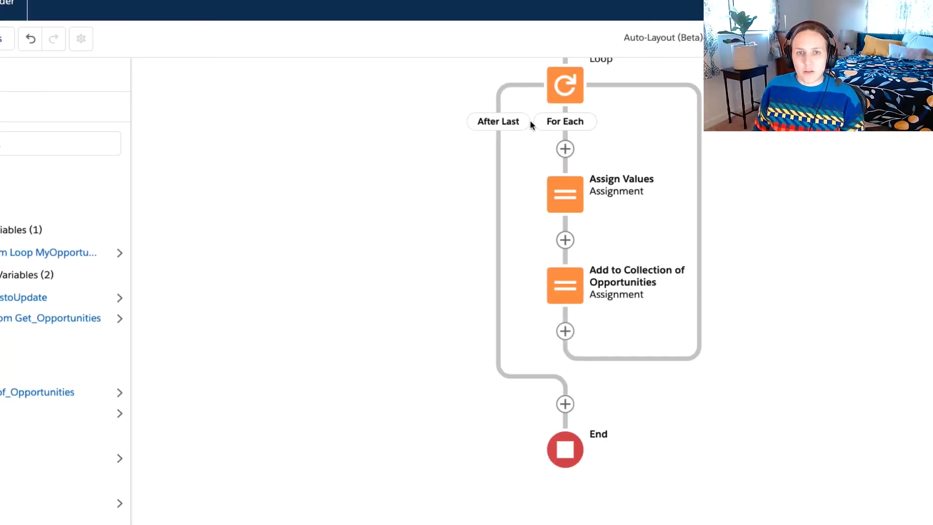
Step: Add an Update Records step, Update Opportunities, updating the CollectionofOppstoUpdate records
{"action": "left_click", "coordinate": [565, 404]}
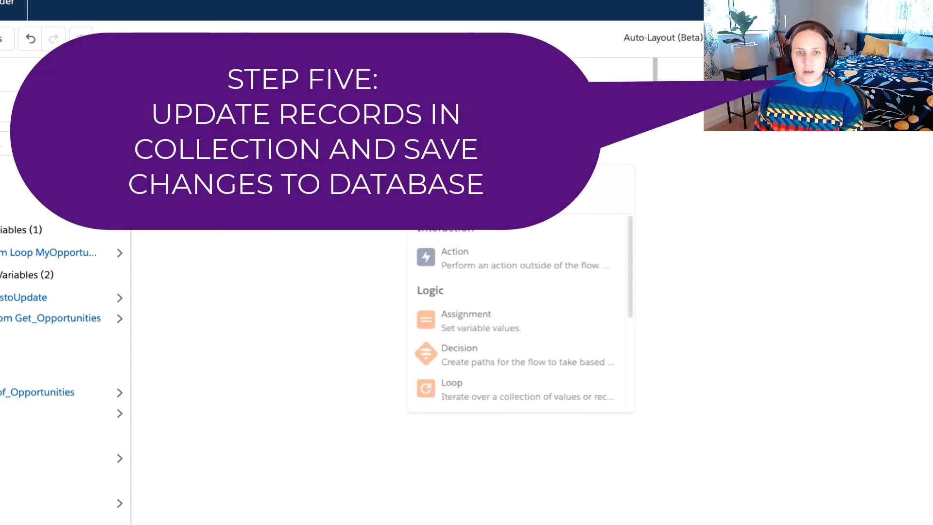
{"action": "scroll", "coordinate": [527, 270], "scroll_direction": "down", "scroll_amount": 1}
{"action": "scroll", "coordinate": [531, 329], "scroll_direction": "down", "scroll_amount": 2}
{"action": "scroll", "coordinate": [532, 327], "scroll_direction": "down", "scroll_amount": 2}
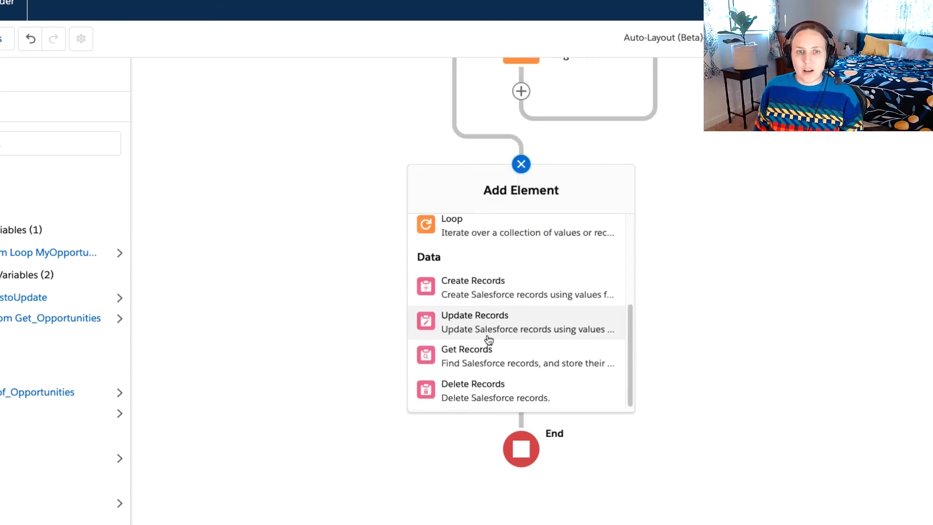
{"action": "left_click", "coordinate": [487, 337]}
{"action": "type", "text": "Updat"}
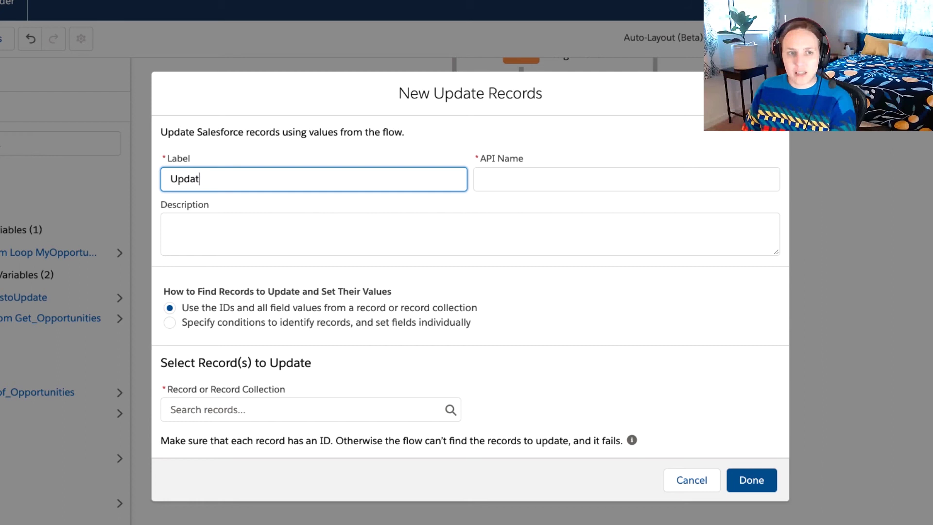
{"action": "type", "text": "e Opportunities"}
{"action": "key", "text": "Tab"}
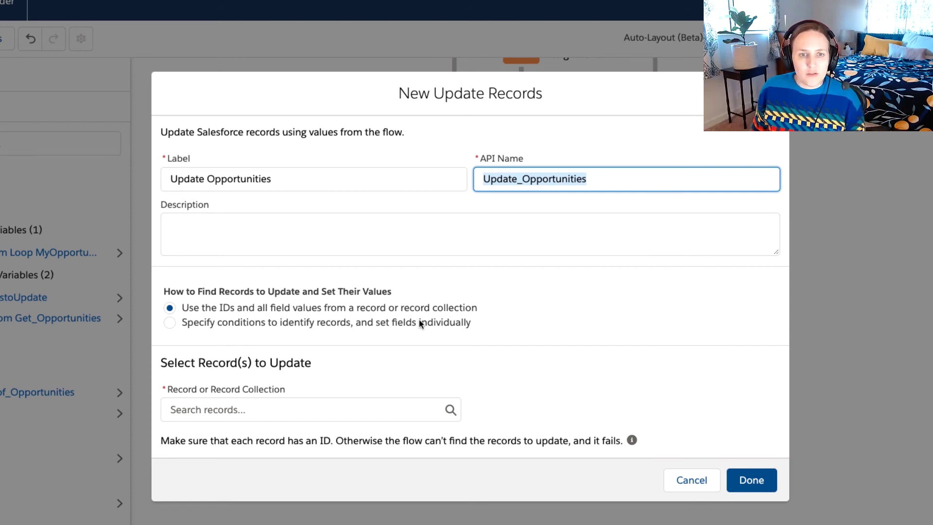
{"action": "left_click", "coordinate": [210, 410]}
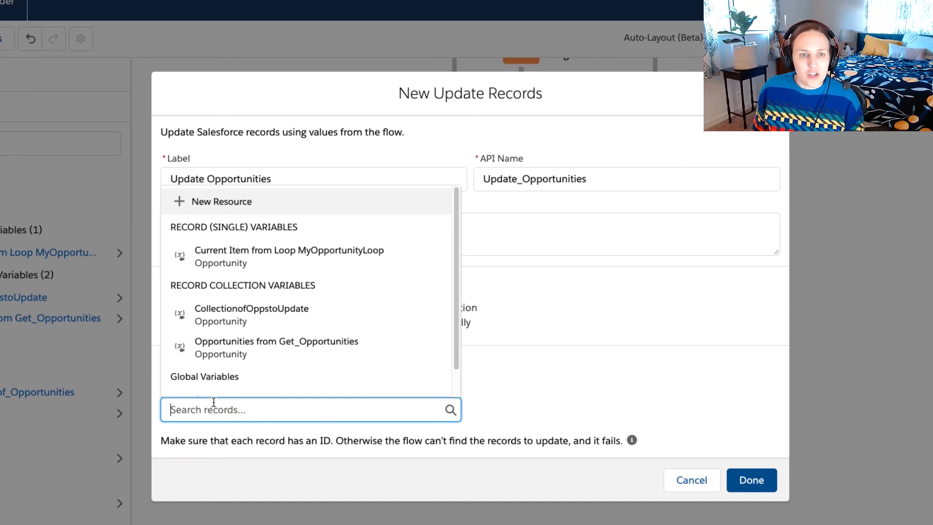
{"action": "left_click", "coordinate": [232, 315]}
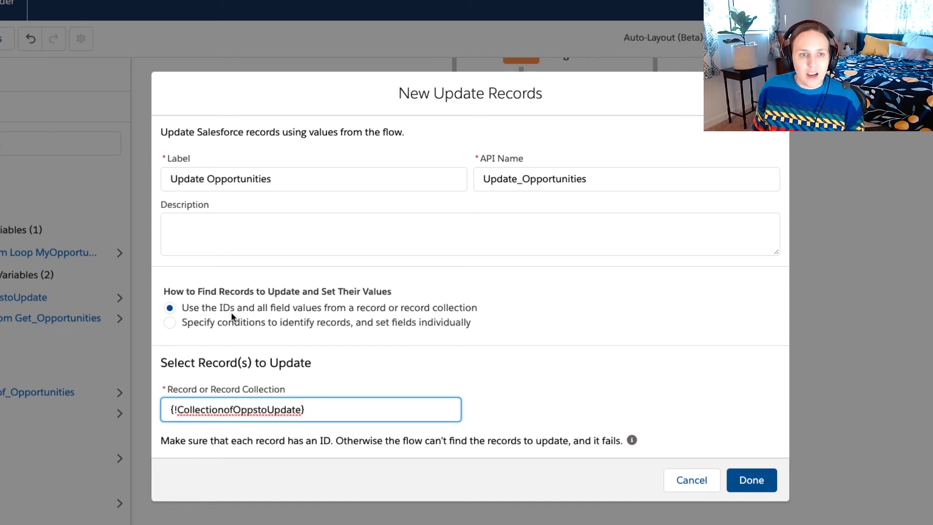
{"action": "left_click", "coordinate": [749, 479]}
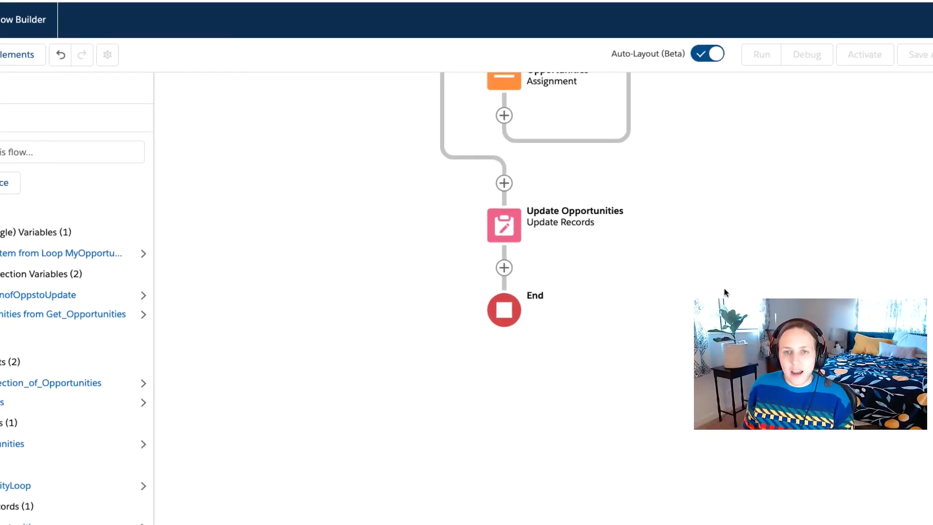
Step: Save the flow as Account is Dead with auto-filled API name and activate it
{"action": "left_click", "coordinate": [926, 79]}
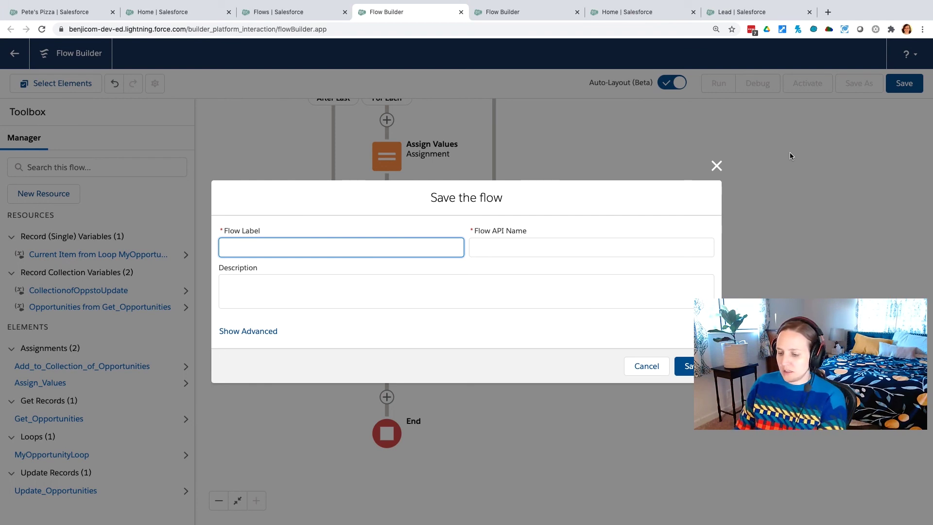
{"action": "type", "text": "Acc"}
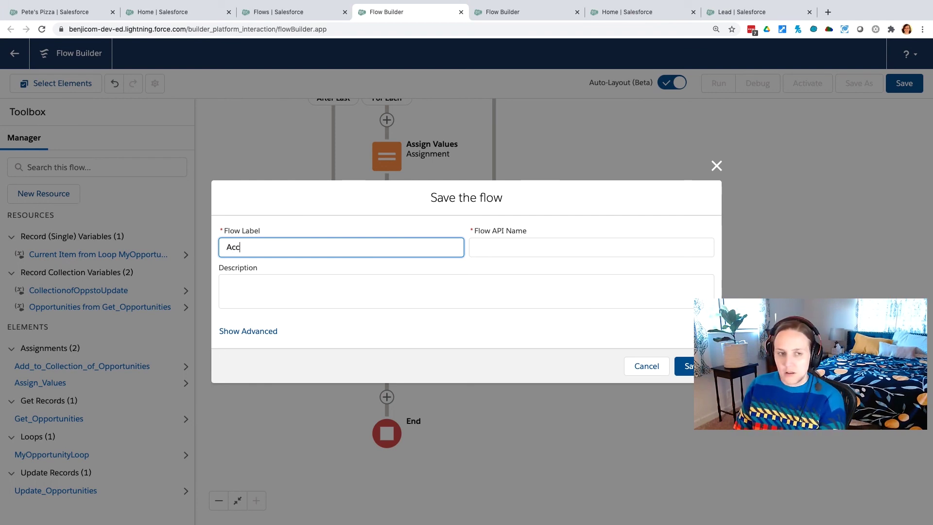
{"action": "type", "text": "ount is Dead"}
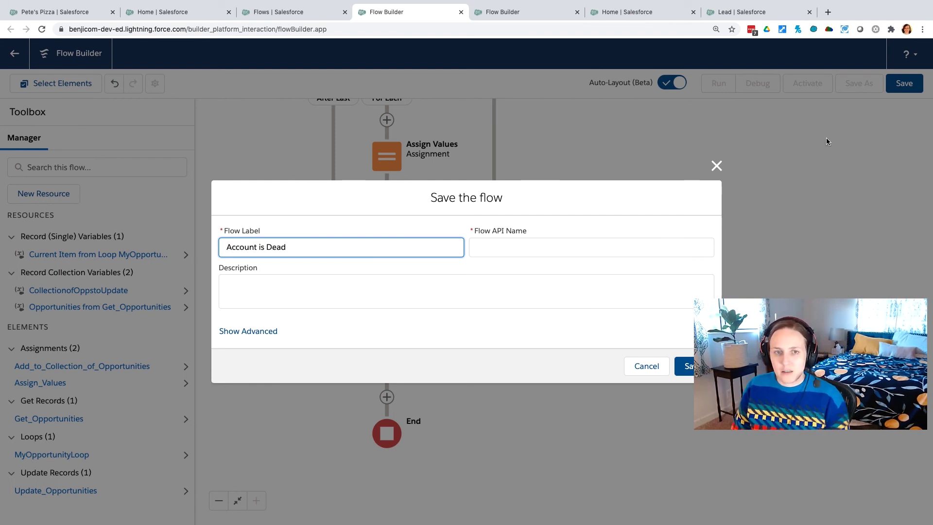
{"action": "left_click", "coordinate": [641, 251]}
{"action": "left_click", "coordinate": [682, 366]}
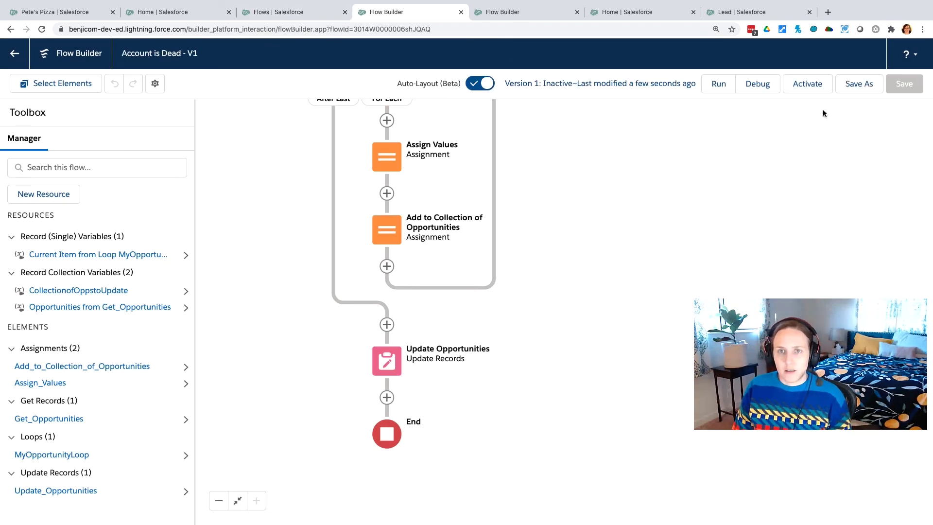
{"action": "left_click", "coordinate": [807, 83]}
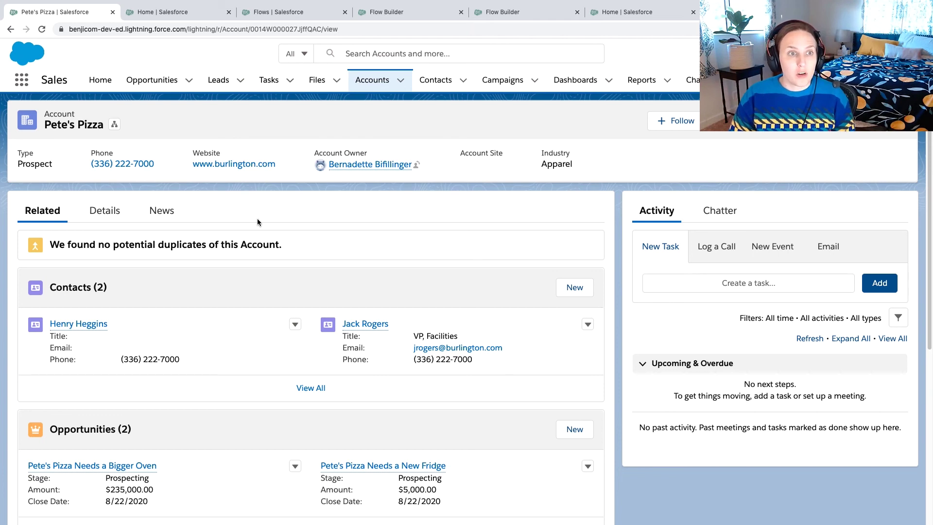
{"action": "left_click", "coordinate": [115, 211]}
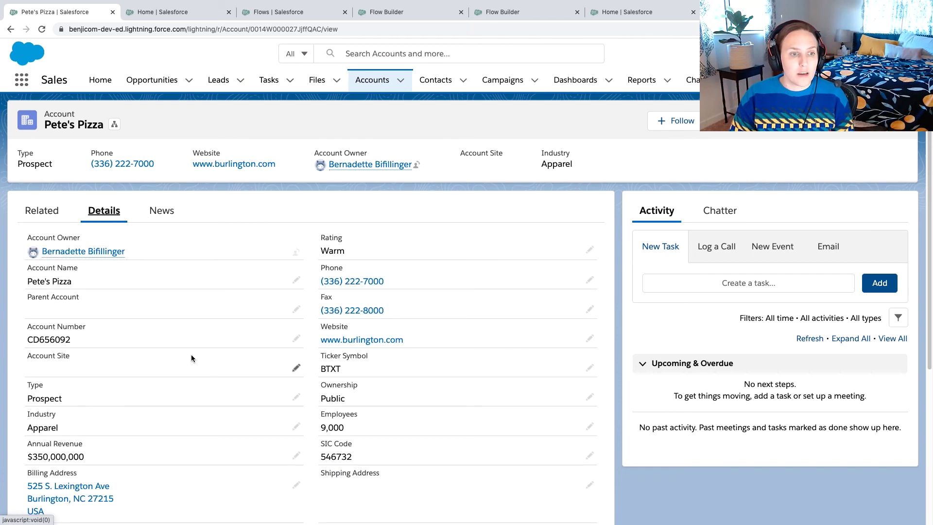
{"action": "left_click", "coordinate": [296, 398]}
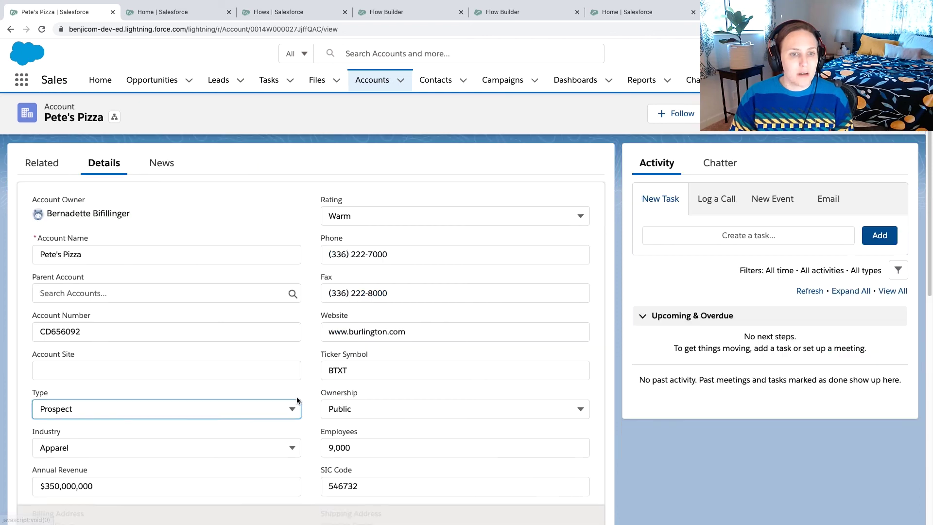
{"action": "left_click", "coordinate": [246, 406]}
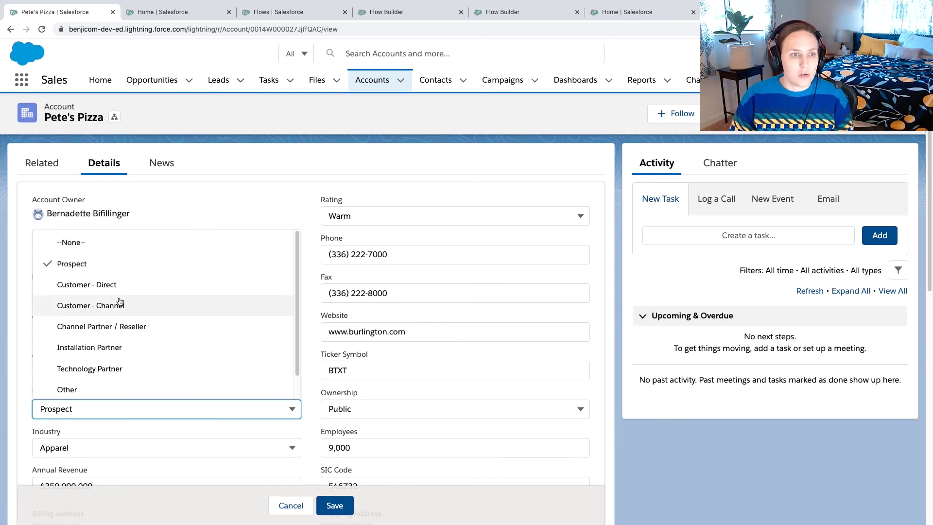
{"action": "scroll", "coordinate": [120, 300], "scroll_direction": "down", "scroll_amount": 2}
{"action": "left_click", "coordinate": [99, 380]}
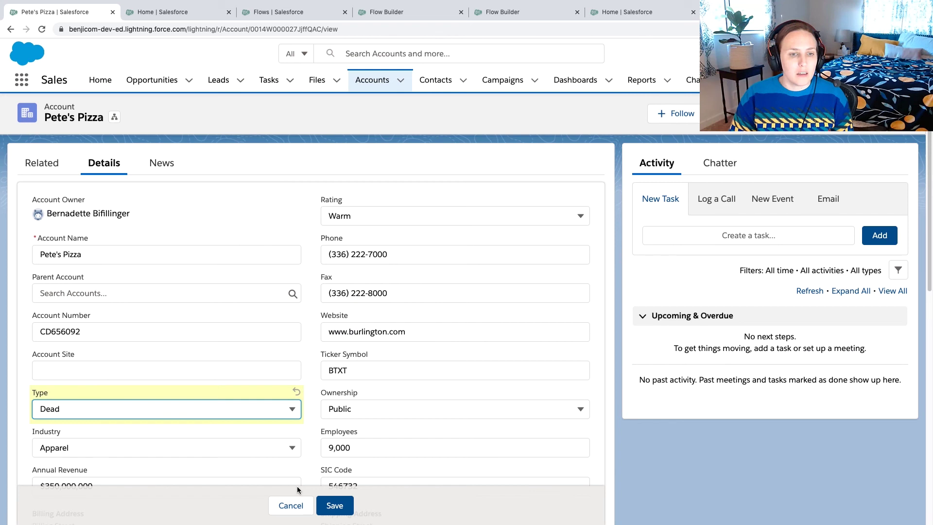
{"action": "left_click", "coordinate": [332, 505]}
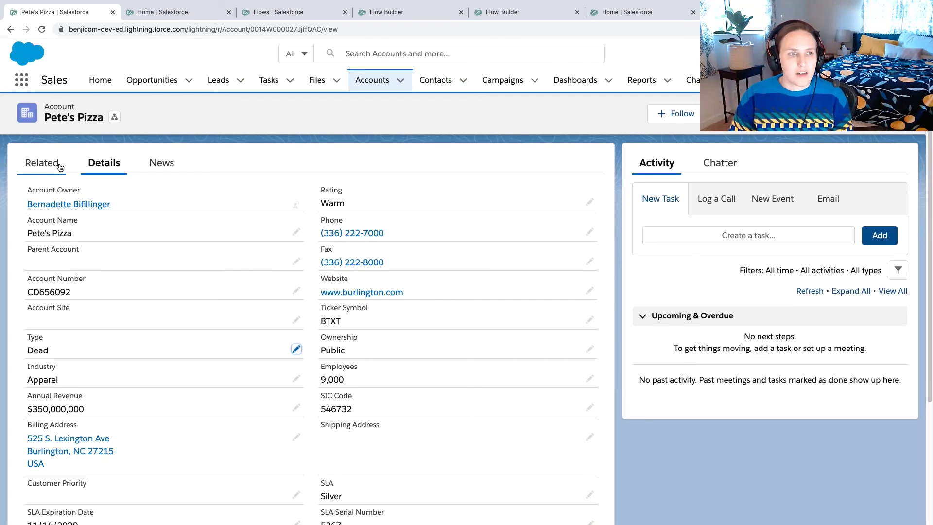
Step: View the Related list to confirm both opportunities now show Closed Lost
{"action": "left_click", "coordinate": [58, 163]}
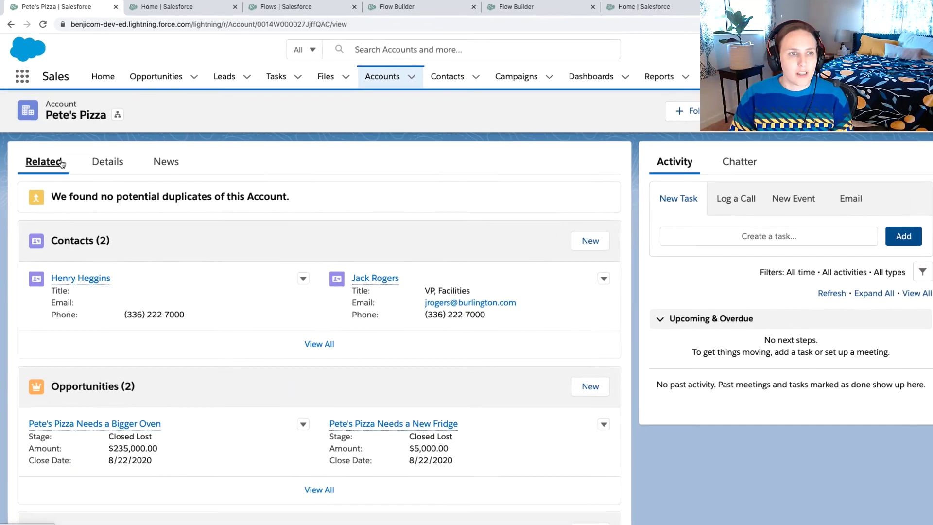